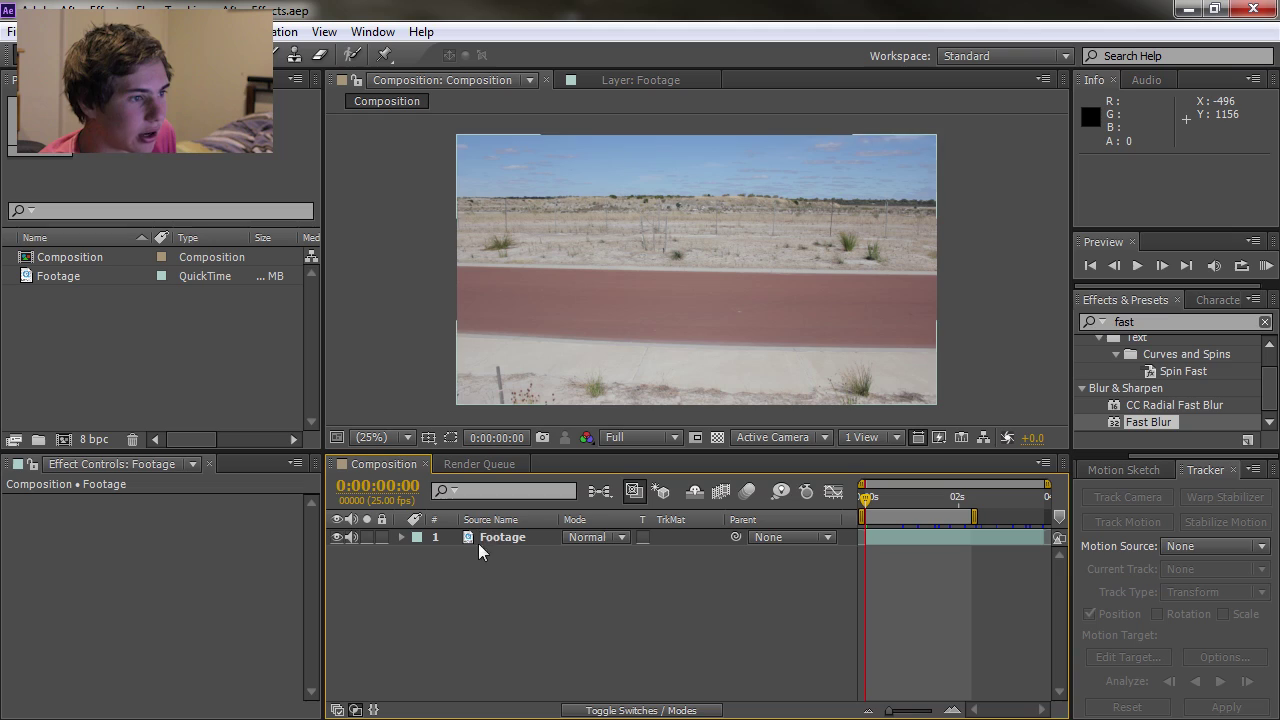
# Step: Preview the footage partway through and add a Null Object layer, Null 1
pyautogui.click(193, 332)
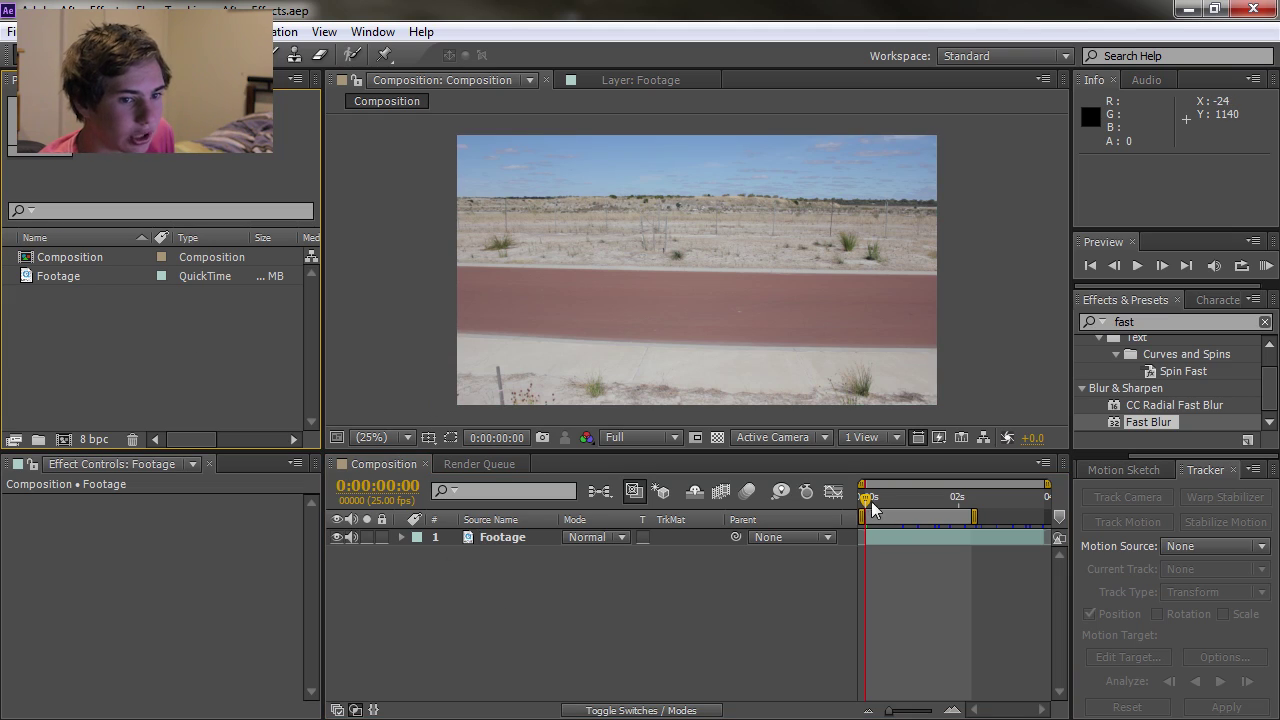
pyautogui.moveTo(870, 508); pyautogui.dragTo(380, 470)
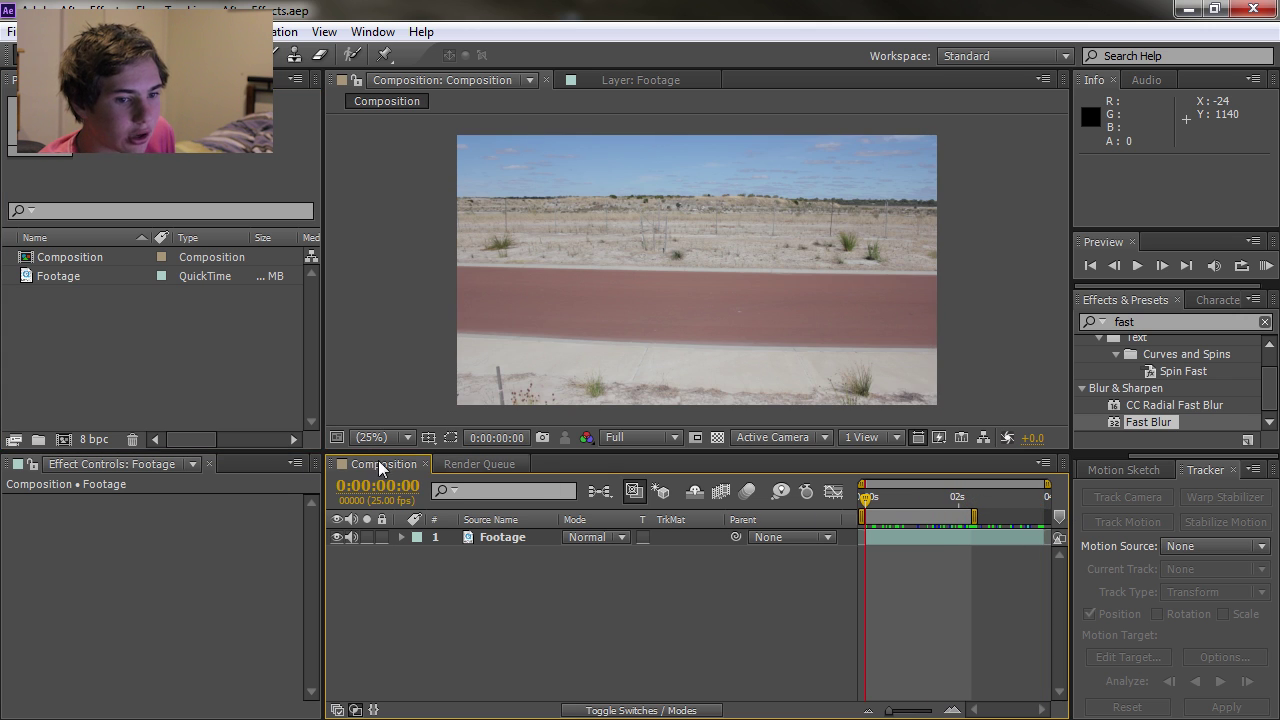
pyautogui.rightClick(474, 568)
pyautogui.moveTo(515, 352)
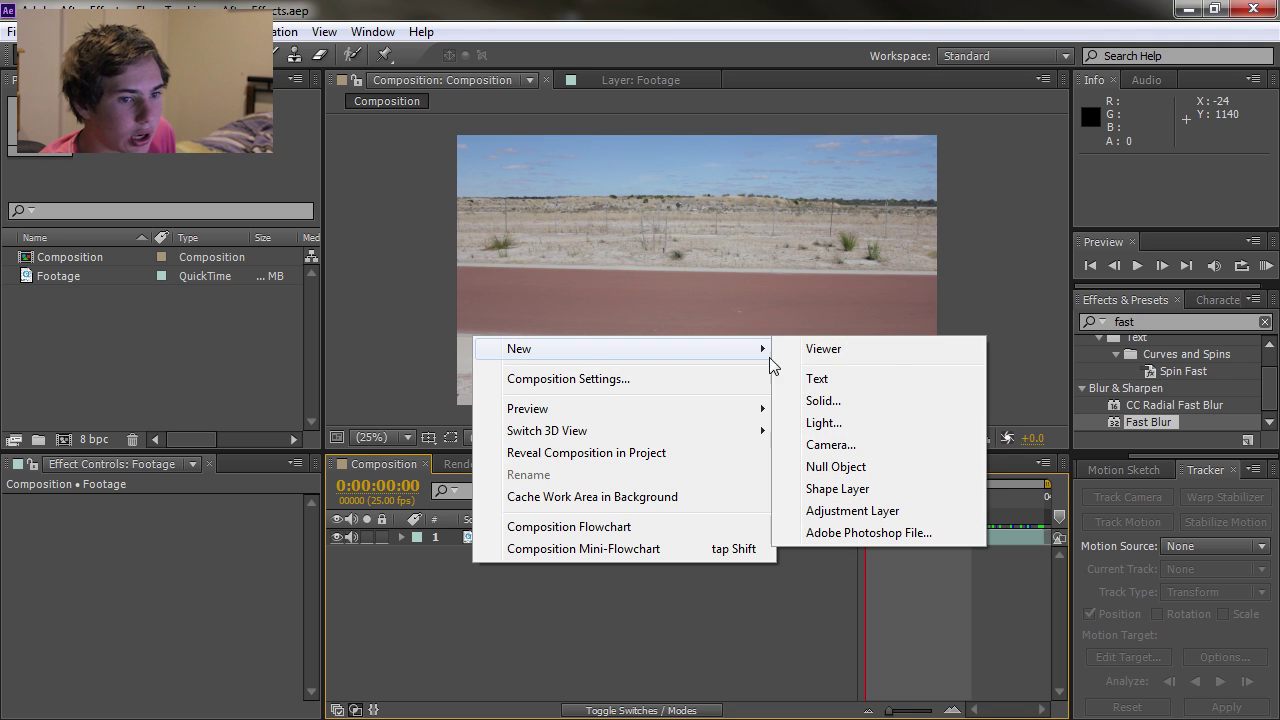
pyautogui.click(858, 466)
pyautogui.click(452, 574)
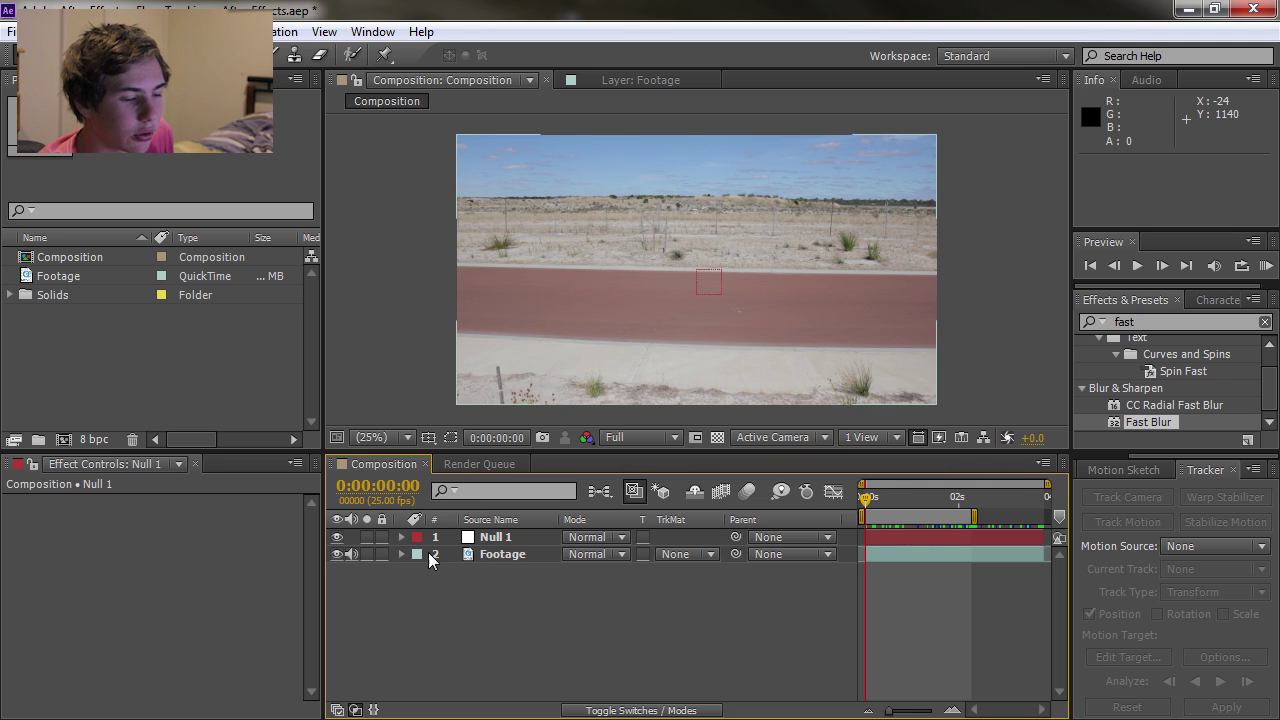
# Step: Add a comp-sized 1920×1080 Black Solid 1 layer above the footage
pyautogui.rightClick(483, 580)
pyautogui.moveTo(568, 372)
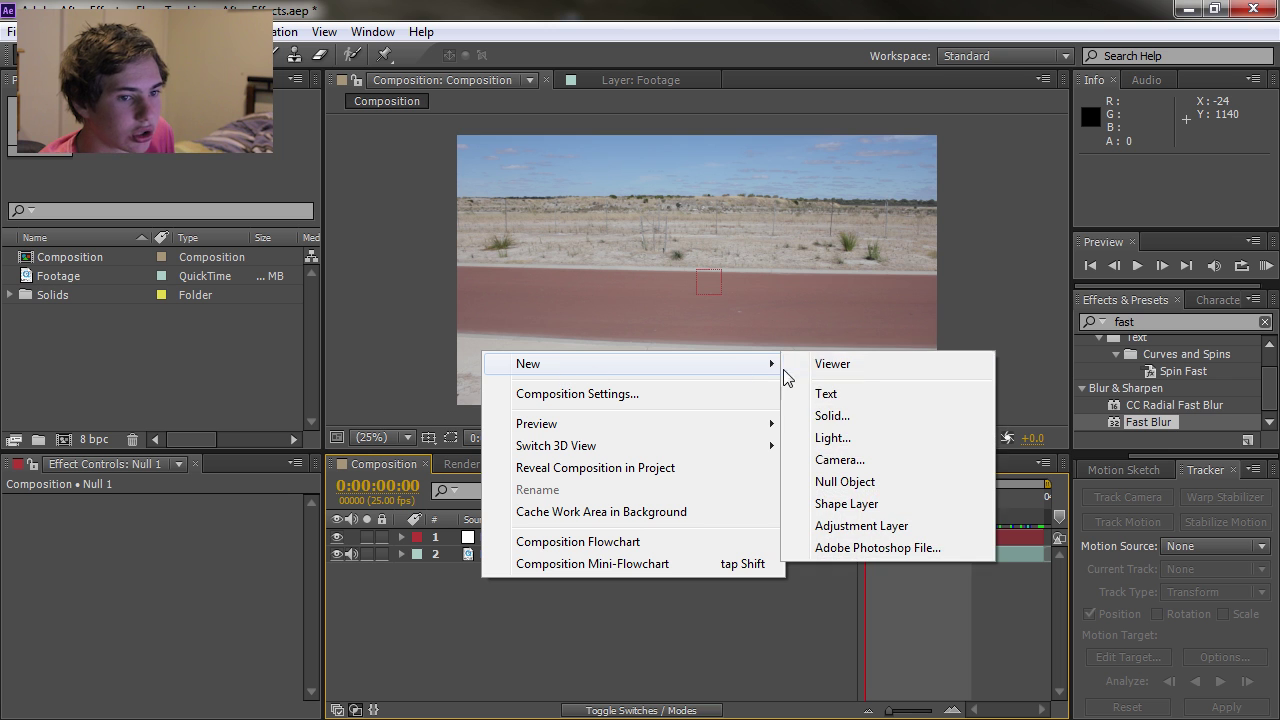
pyautogui.click(830, 416)
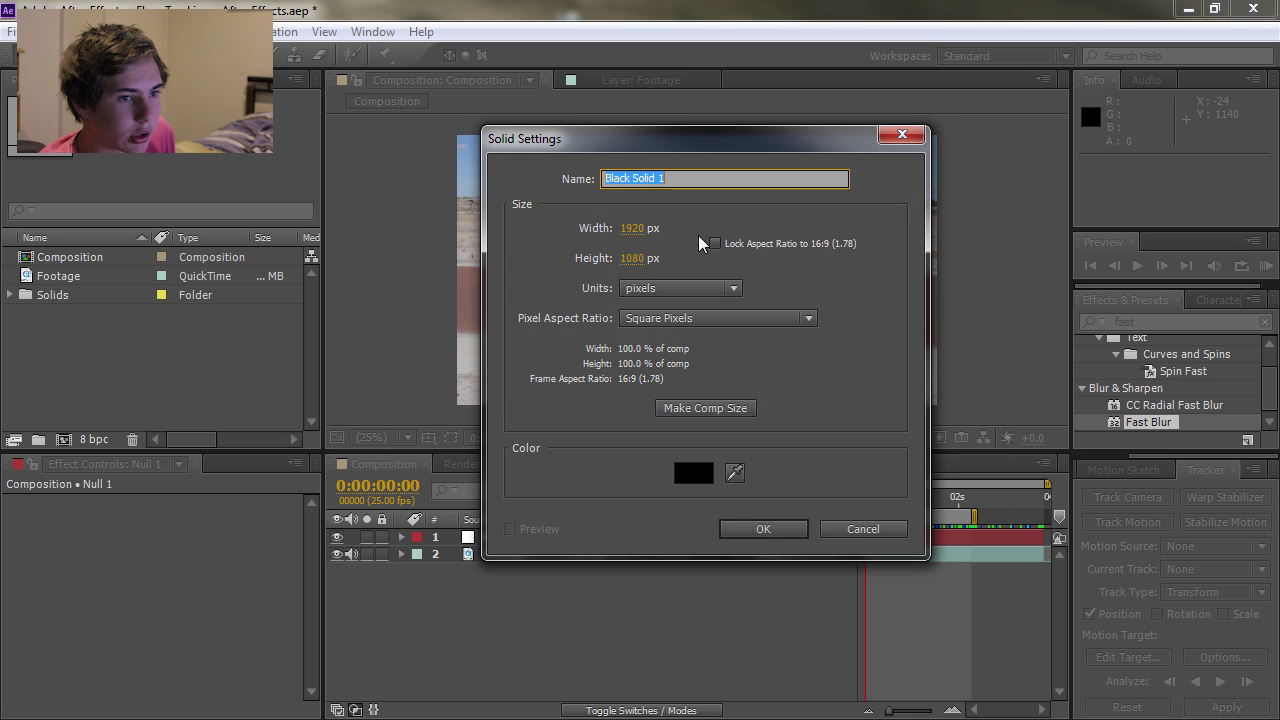
pyautogui.click(703, 408)
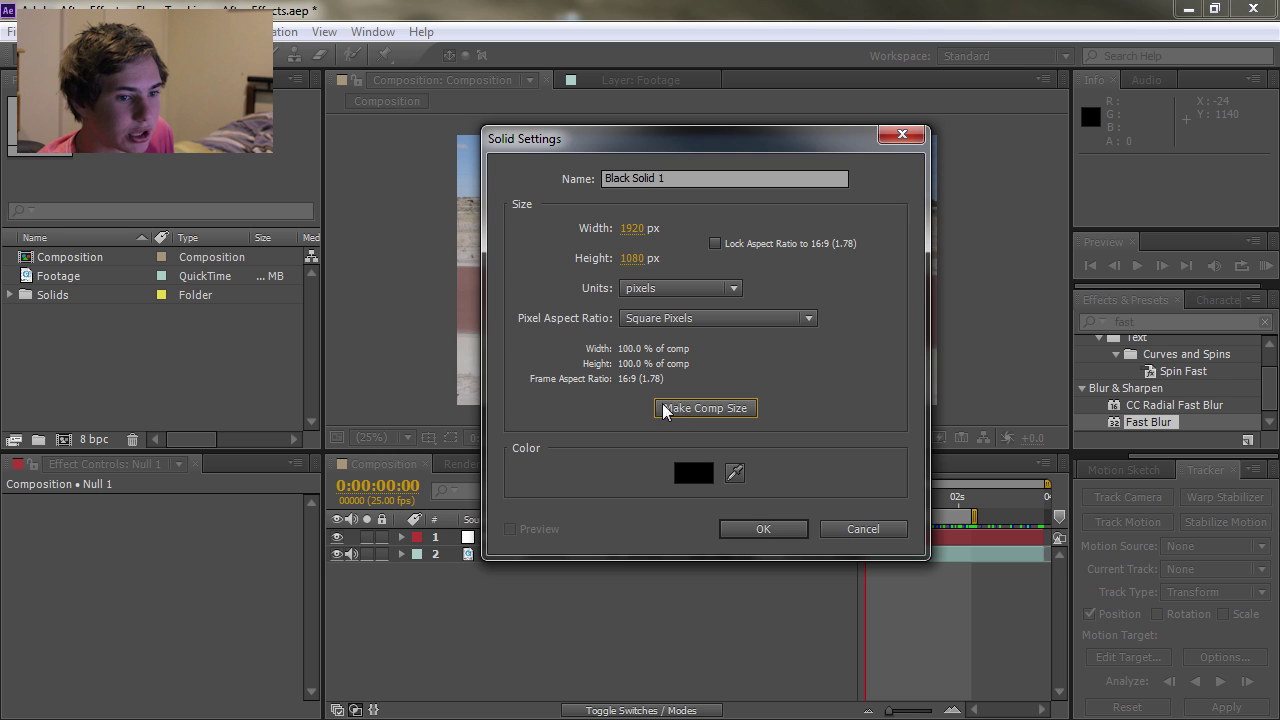
pyautogui.click(766, 526)
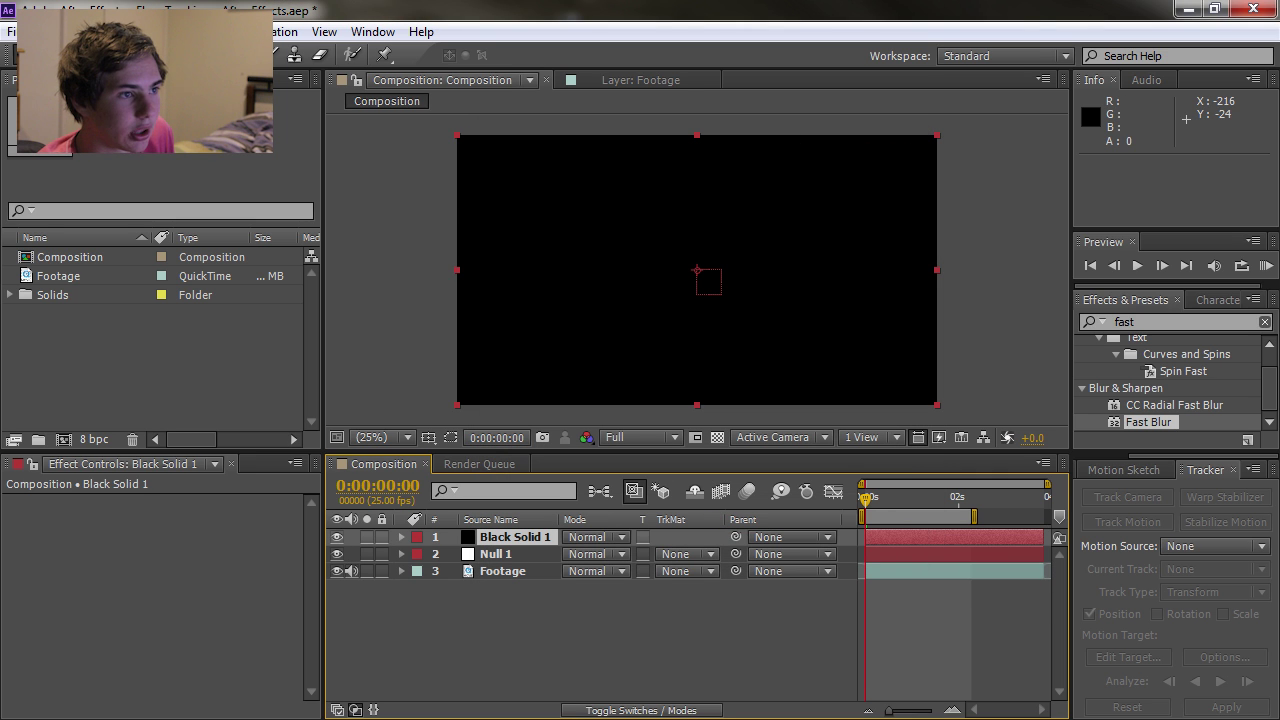
# Step: Apply Video Copilot's Optical Flares effect to Black Solid 1
pyautogui.hotkey('alt', 't')
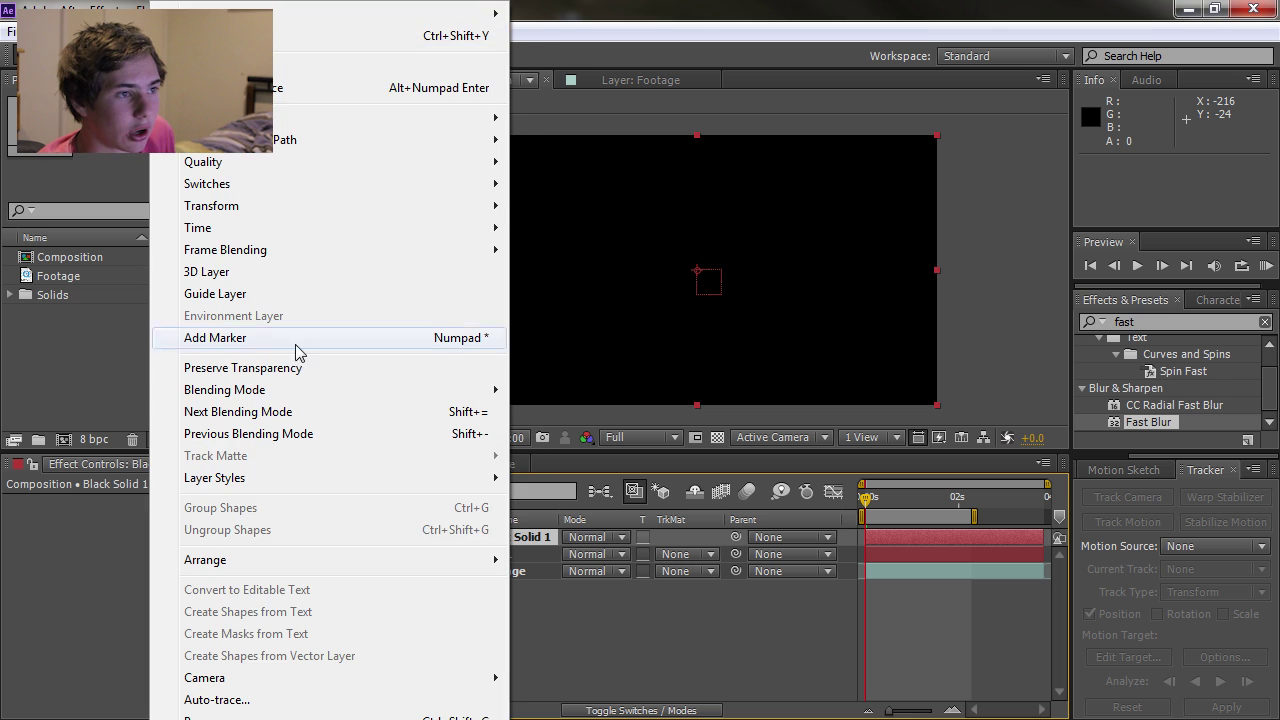
pyautogui.moveTo(92, 6)
pyautogui.moveTo(205, 31)
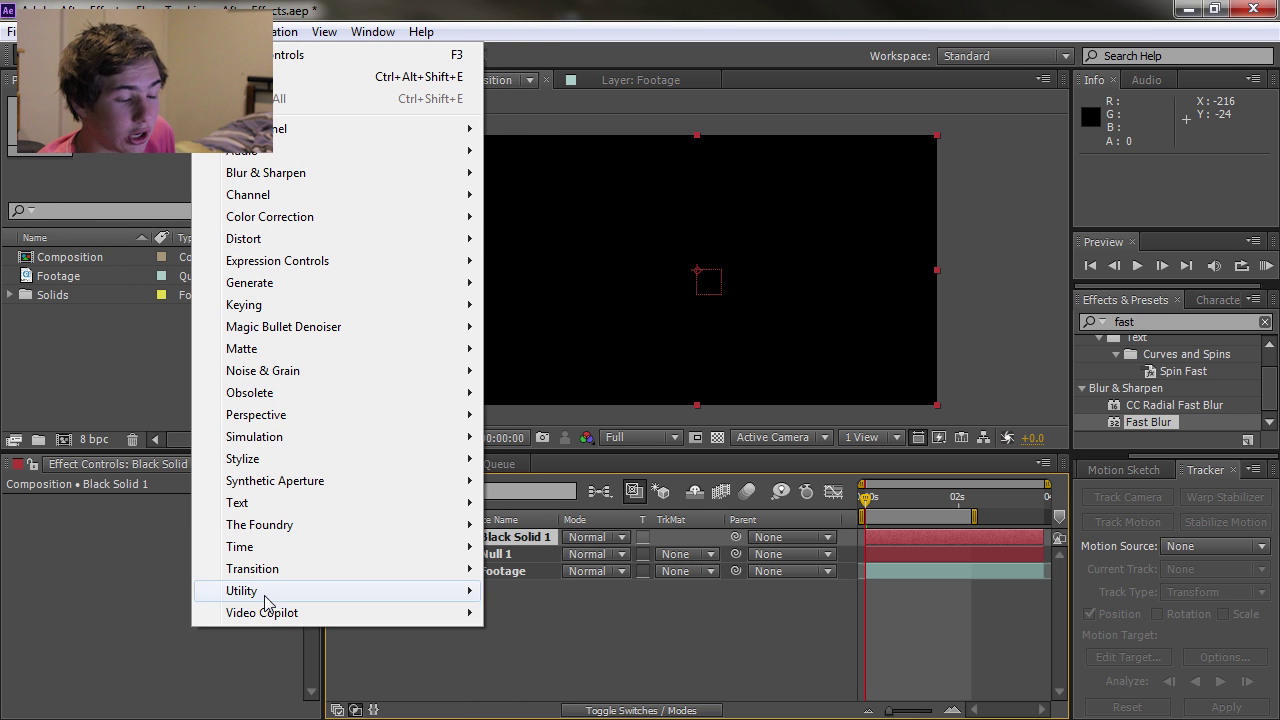
pyautogui.moveTo(260, 620)
pyautogui.click(533, 636)
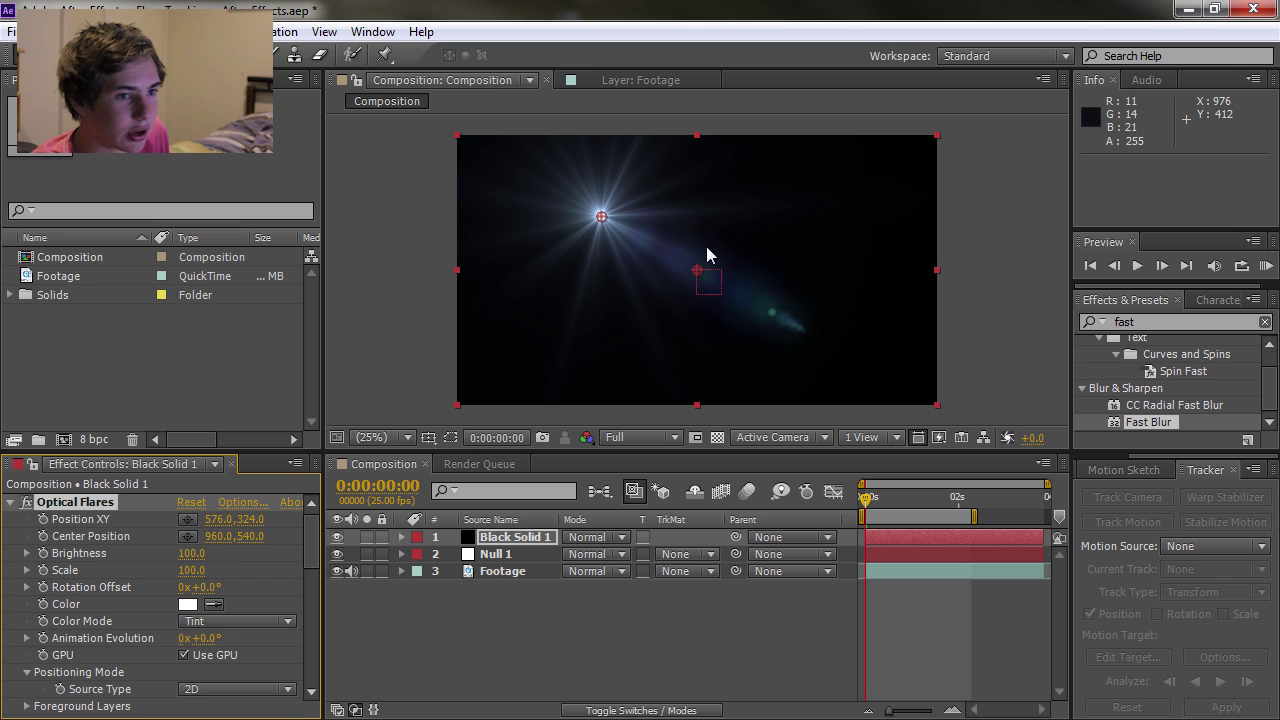
pyautogui.click(520, 648)
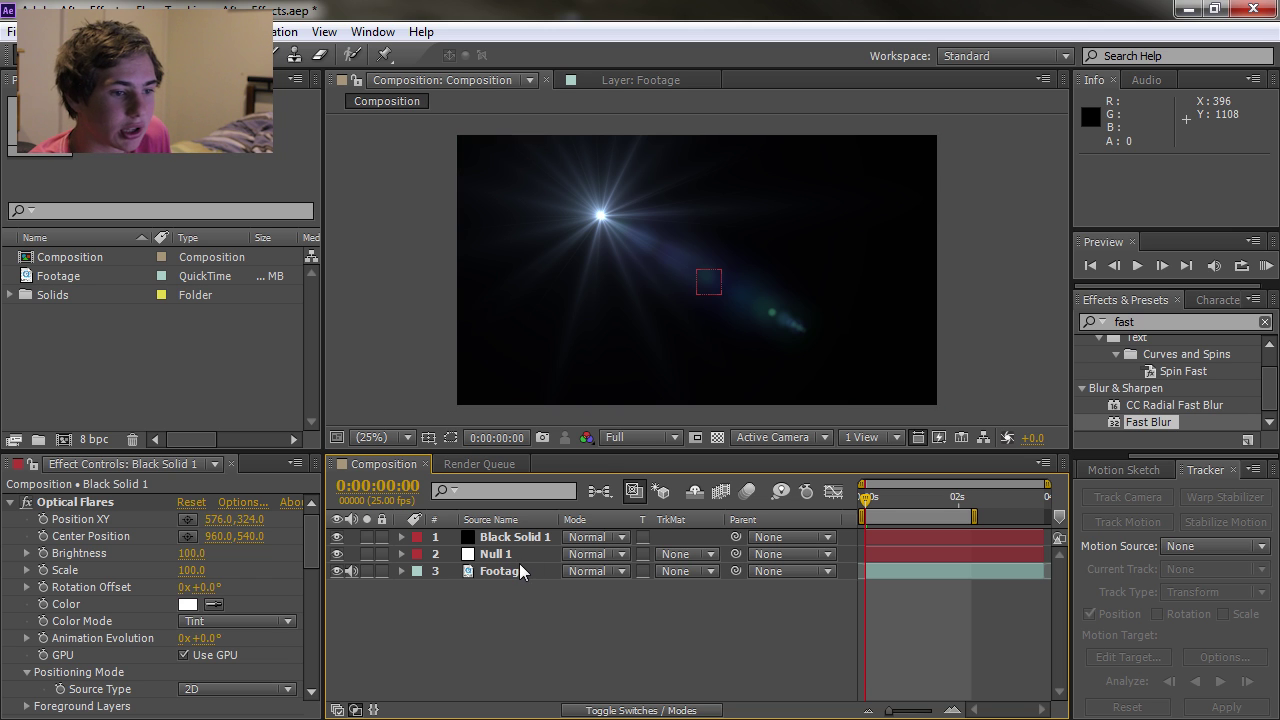
# Step: Start a motion track on the Footage and place Track Point 1 over a fence post
pyautogui.click(514, 571)
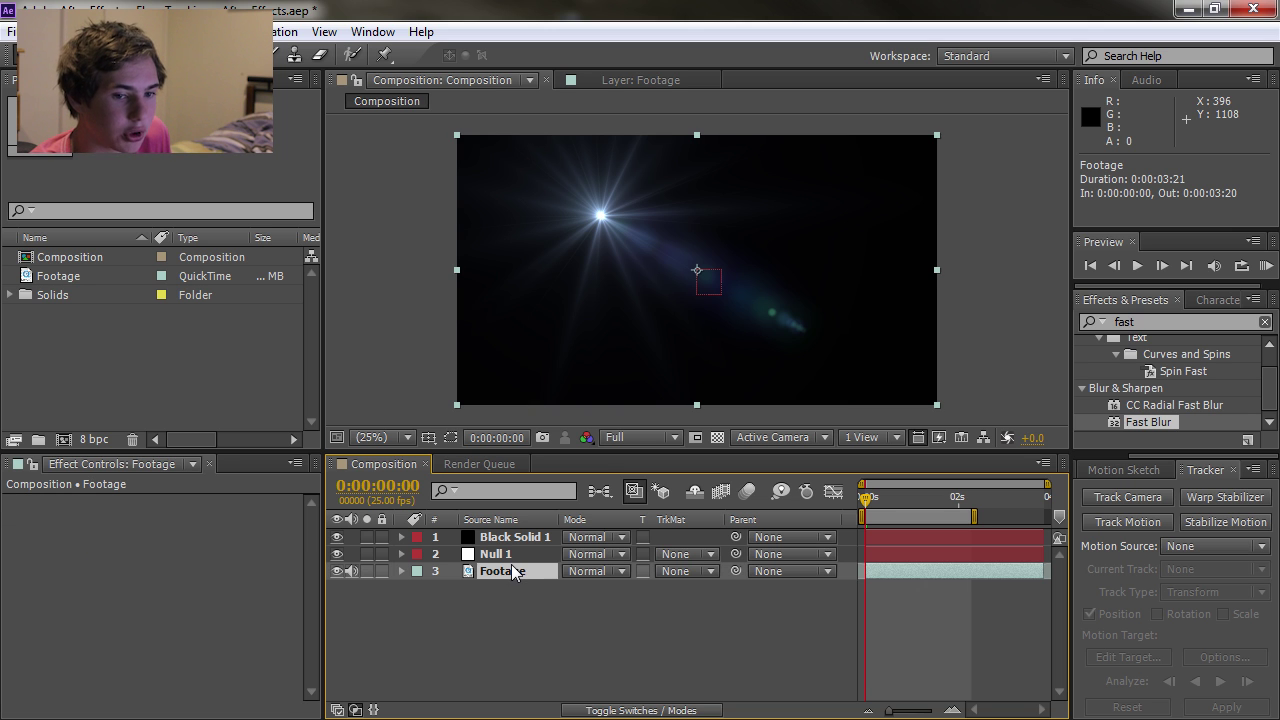
pyautogui.click(1128, 522)
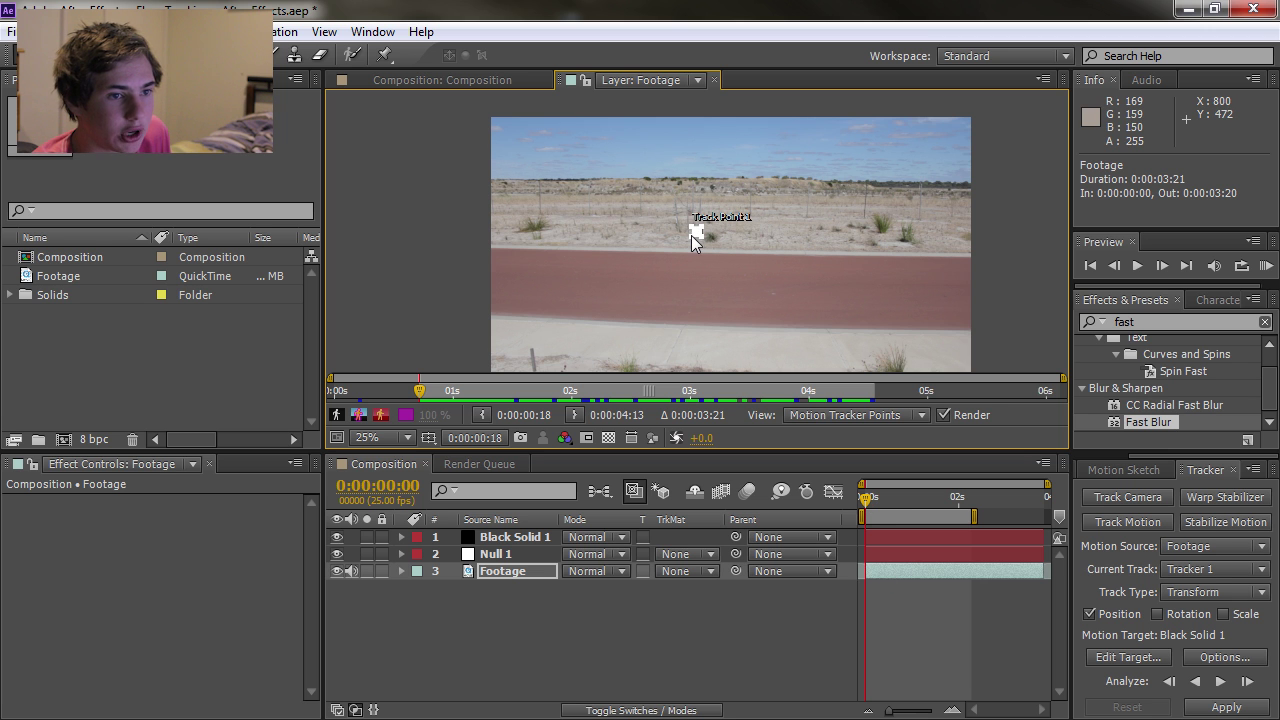
pyautogui.moveTo(691, 235); pyautogui.dragTo(684, 242)
pyautogui.scroll(6, 692, 252)
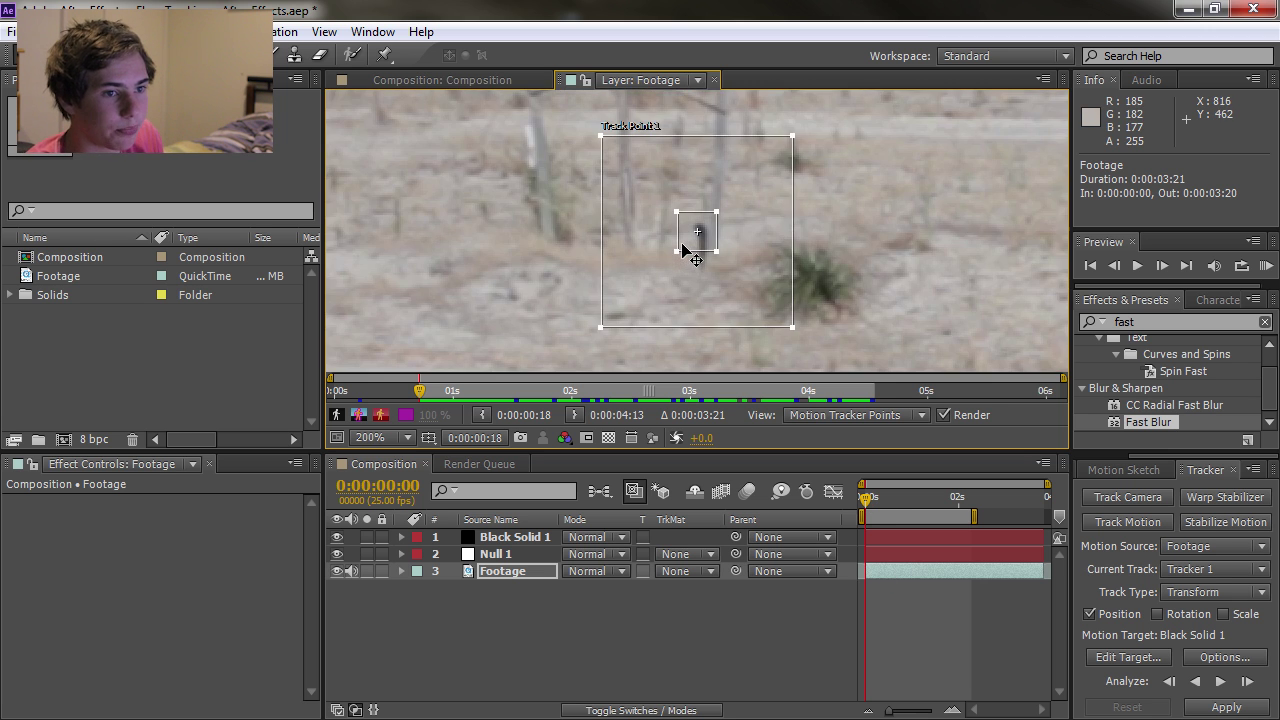
pyautogui.scroll(1, 735, 280)
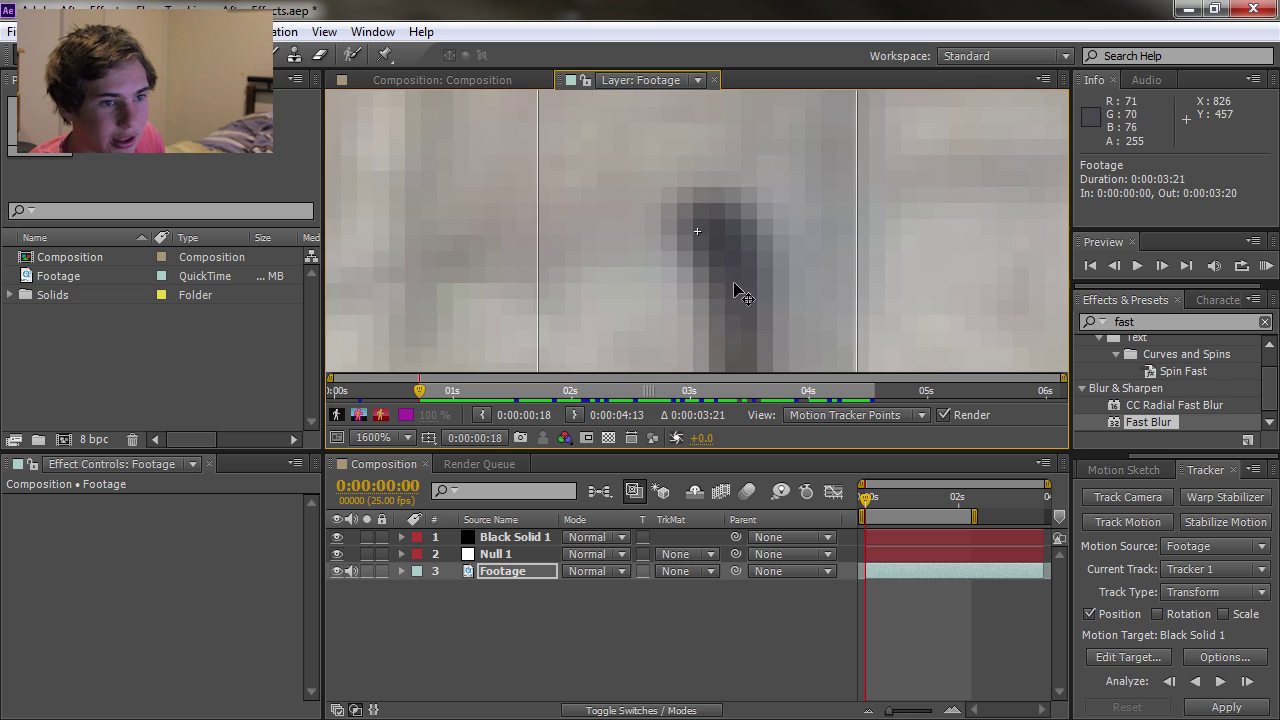
pyautogui.scroll(-3, 750, 290)
pyautogui.scroll(-1, 755, 294)
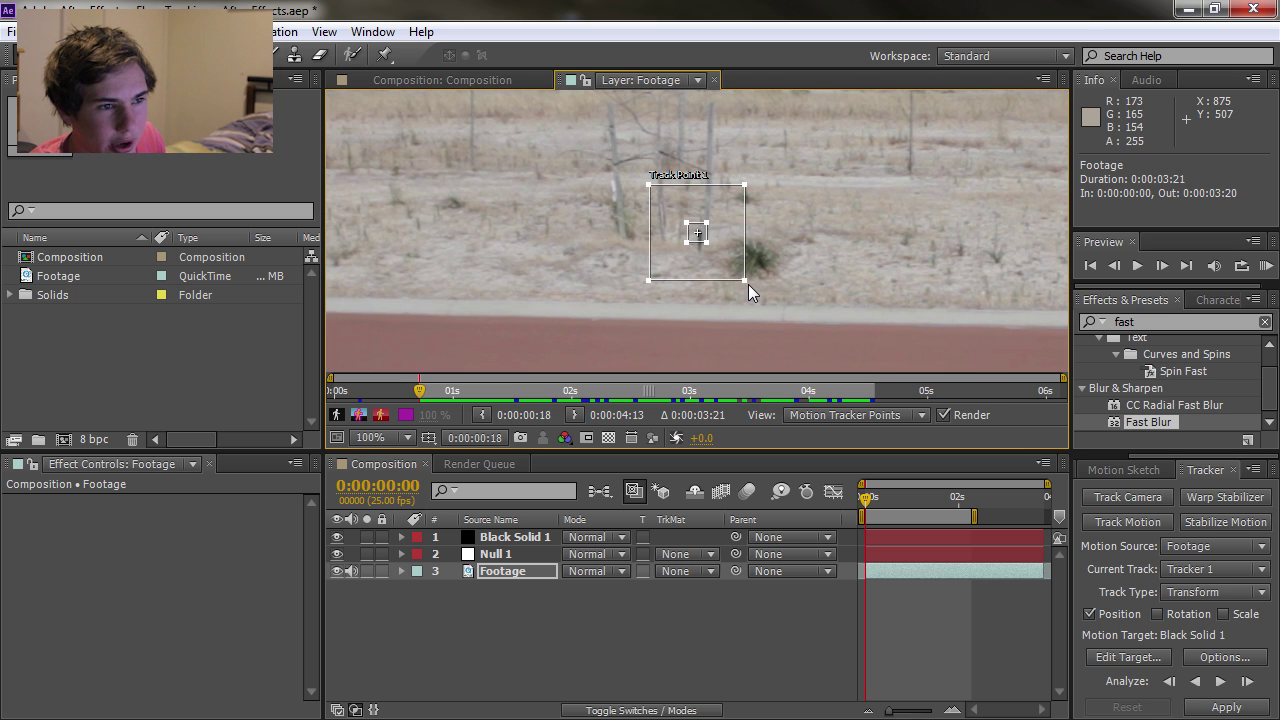
pyautogui.scroll(-1, 750, 287)
pyautogui.scroll(3, 751, 288)
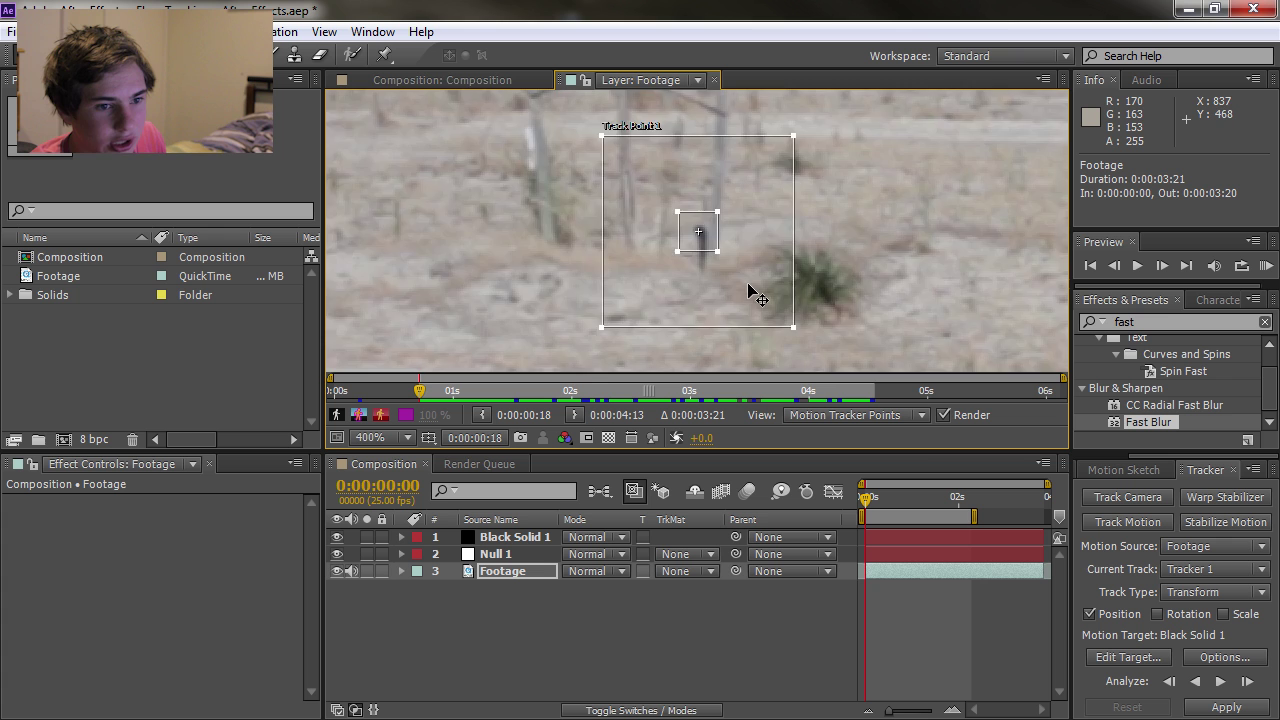
pyautogui.scroll(-2, 751, 288)
pyautogui.moveTo(899, 497); pyautogui.dragTo(860, 497)
# Step: Enlarge Track Point 1's feature and search regions, fit the view, and analyse forward
pyautogui.scroll(4, 705, 230)
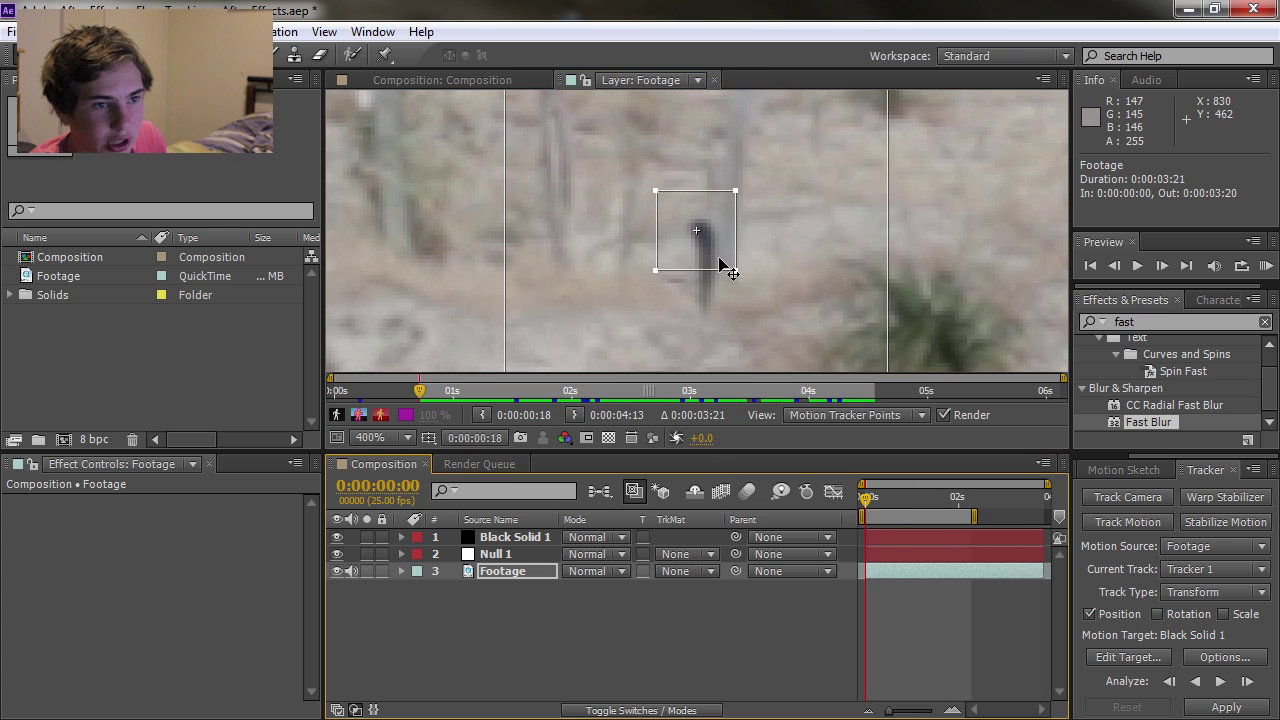
pyautogui.scroll(1, 712, 250)
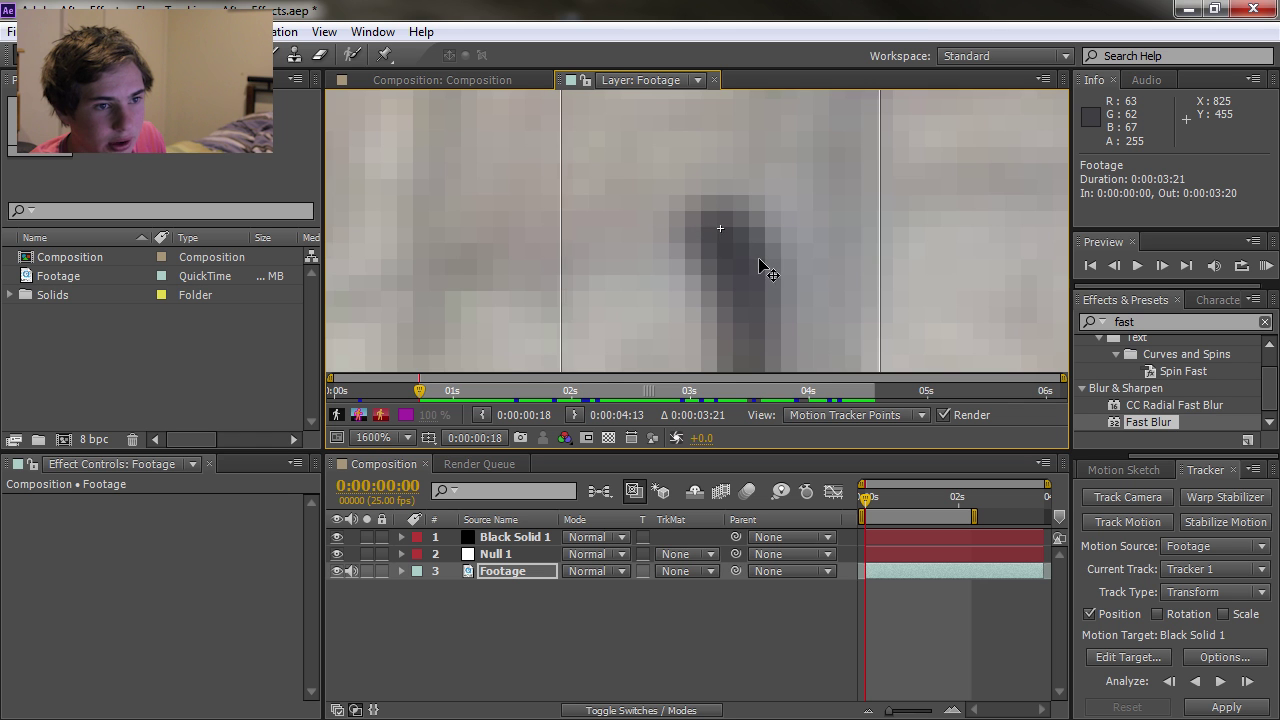
pyautogui.scroll(-1, 757, 266)
pyautogui.moveTo(740, 276); pyautogui.dragTo(757, 331)
pyautogui.press('/')
pyautogui.moveTo(749, 281); pyautogui.dragTo(755, 294)
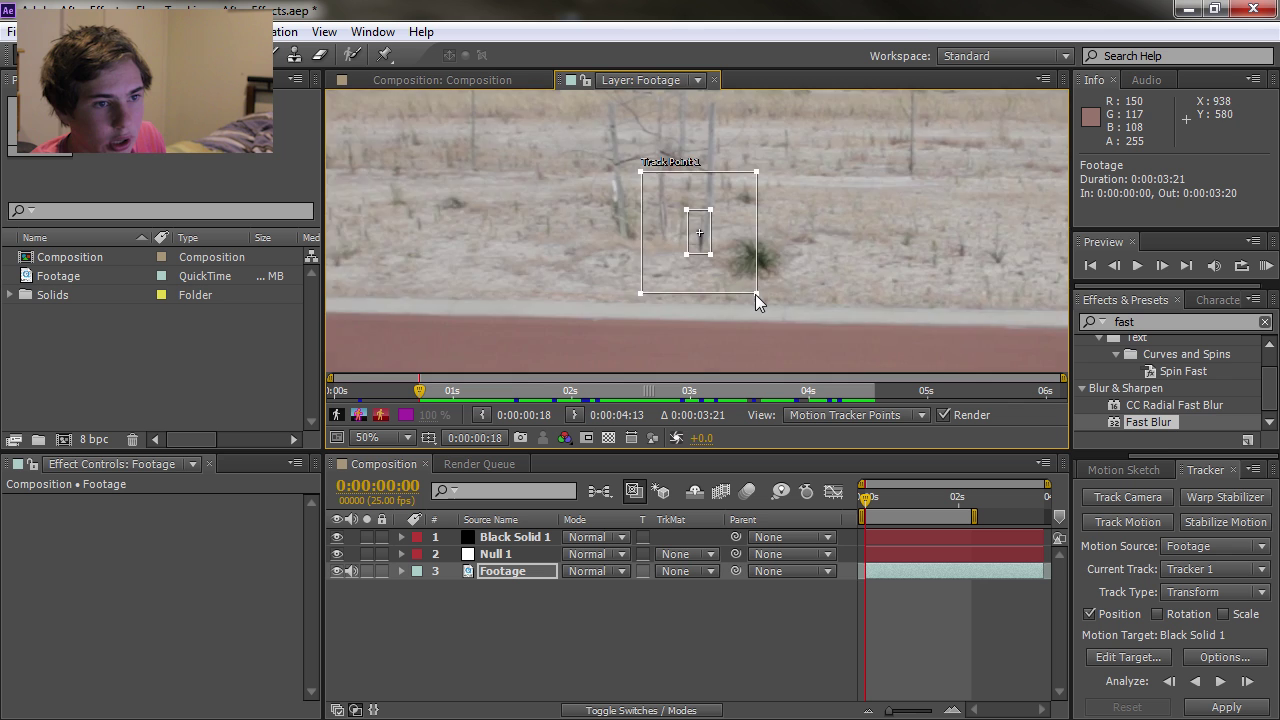
pyautogui.scroll(-2, 712, 258)
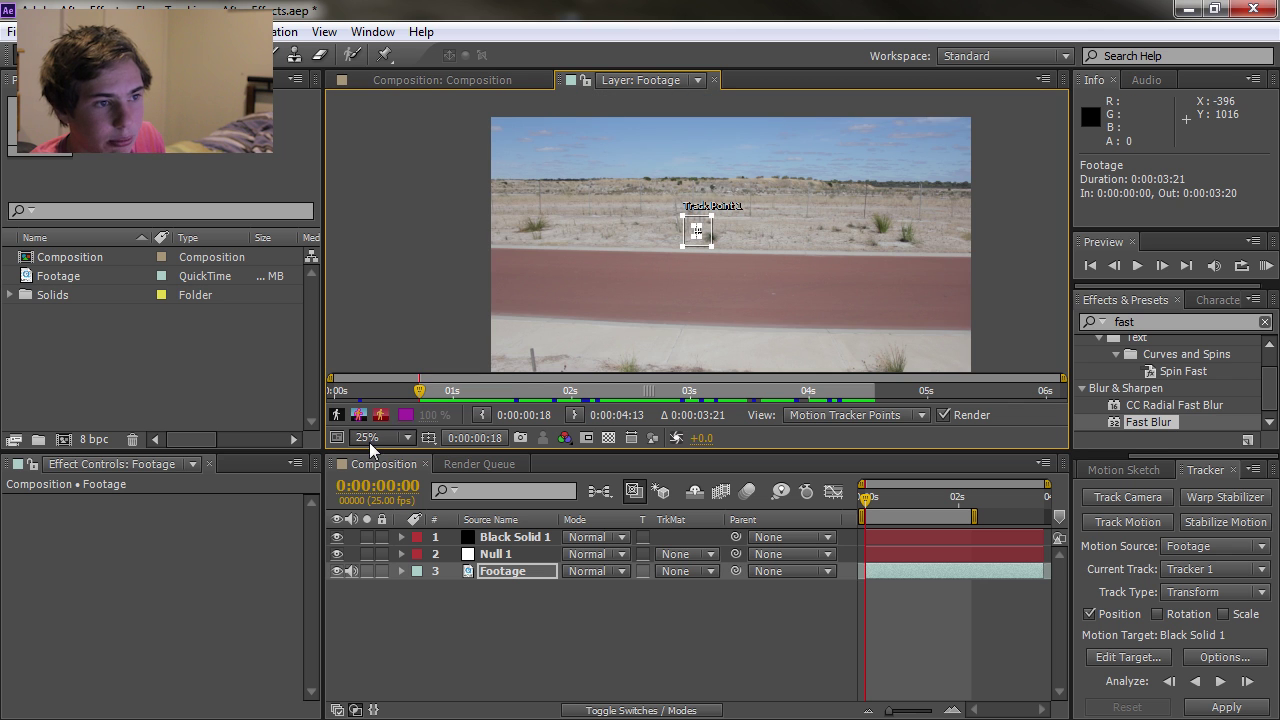
pyautogui.click(369, 438)
pyautogui.click(378, 101)
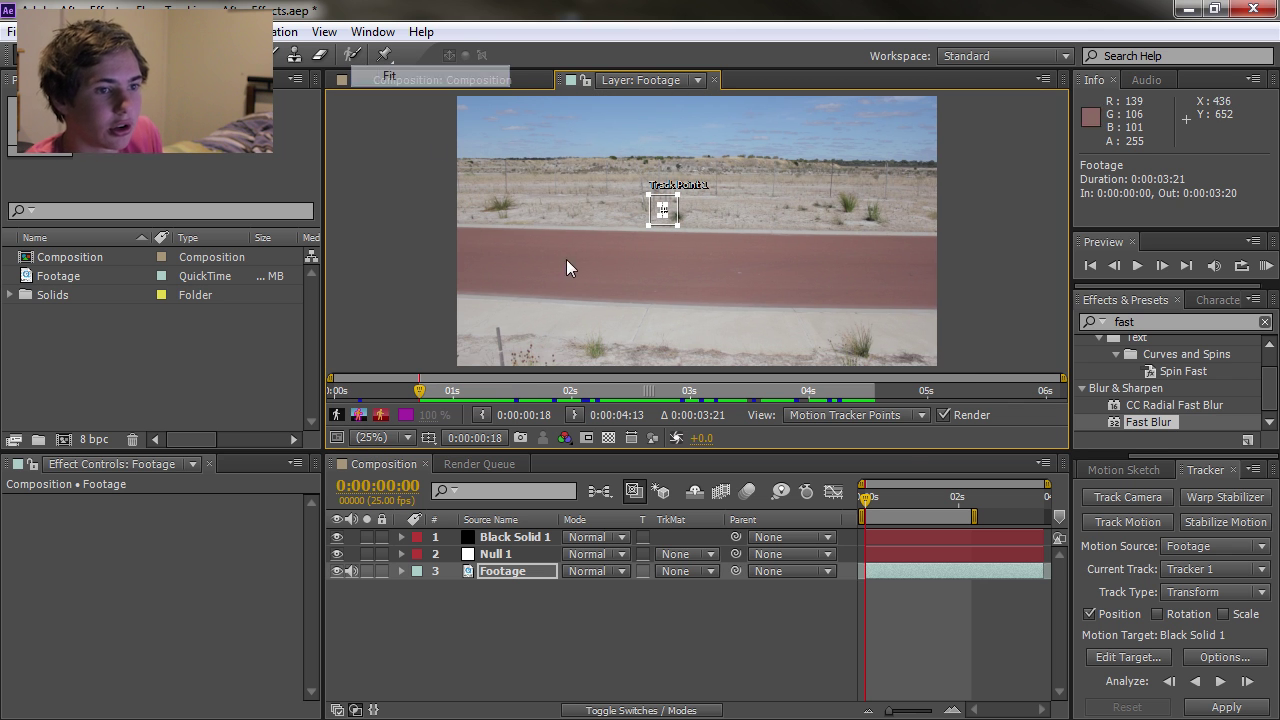
pyautogui.click(1220, 682)
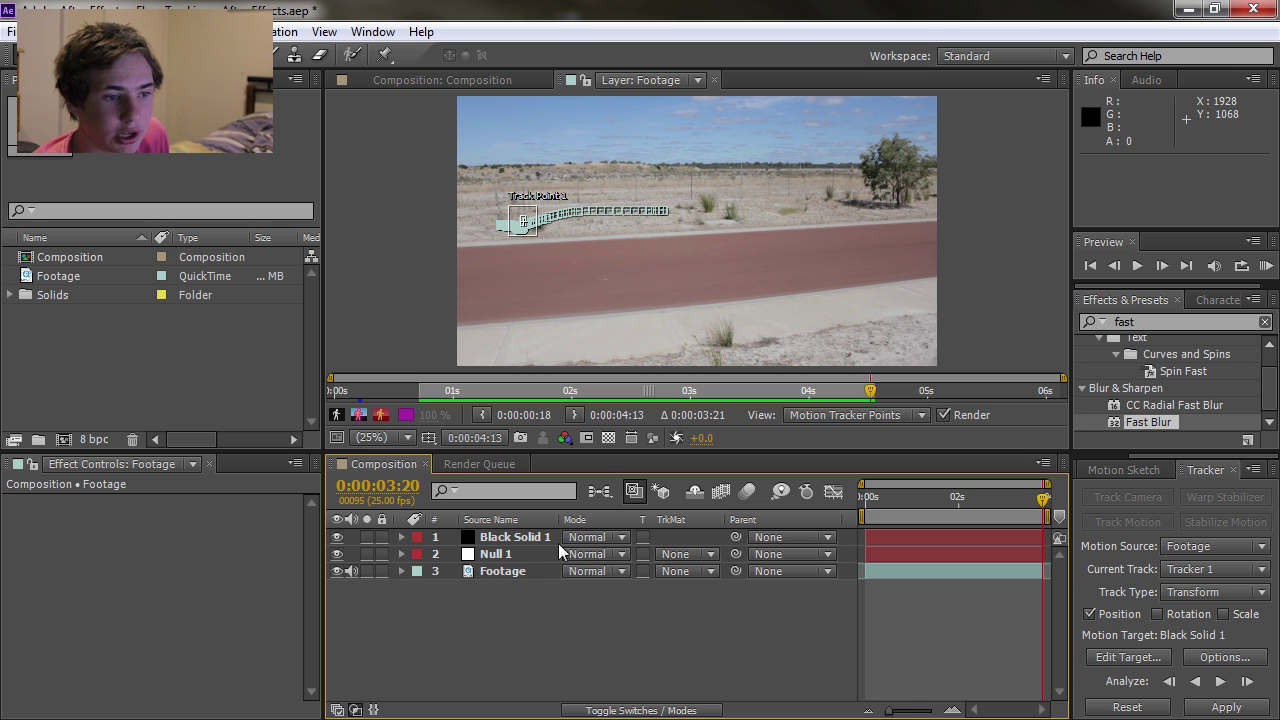
# Step: Set Null 1 as the tracker's motion target
pyautogui.click(1128, 657)
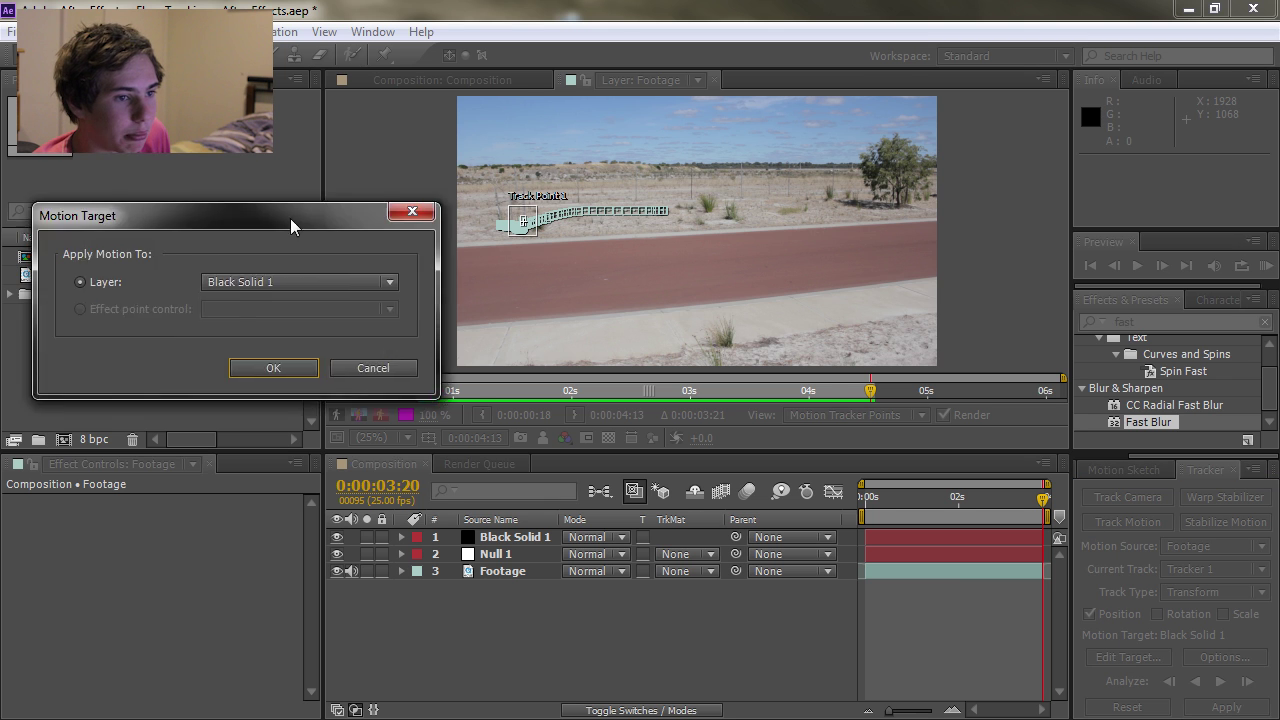
pyautogui.click(623, 301)
pyautogui.click(626, 350)
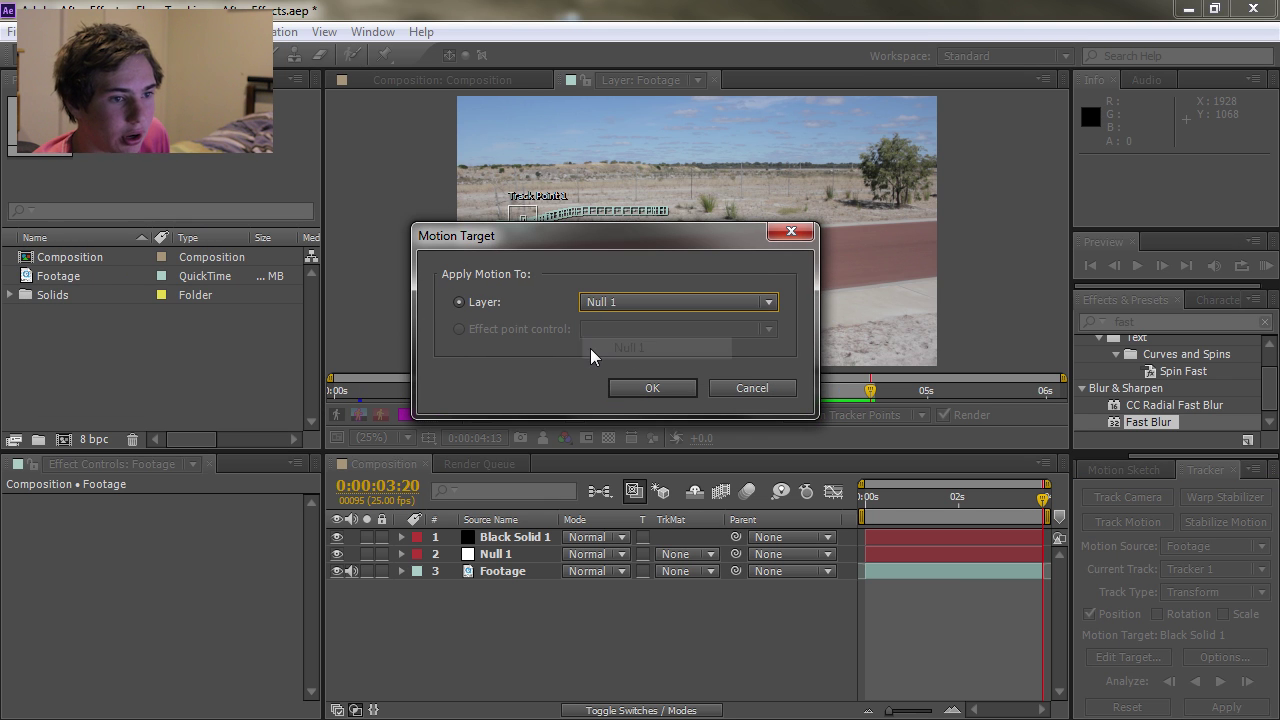
pyautogui.click(652, 389)
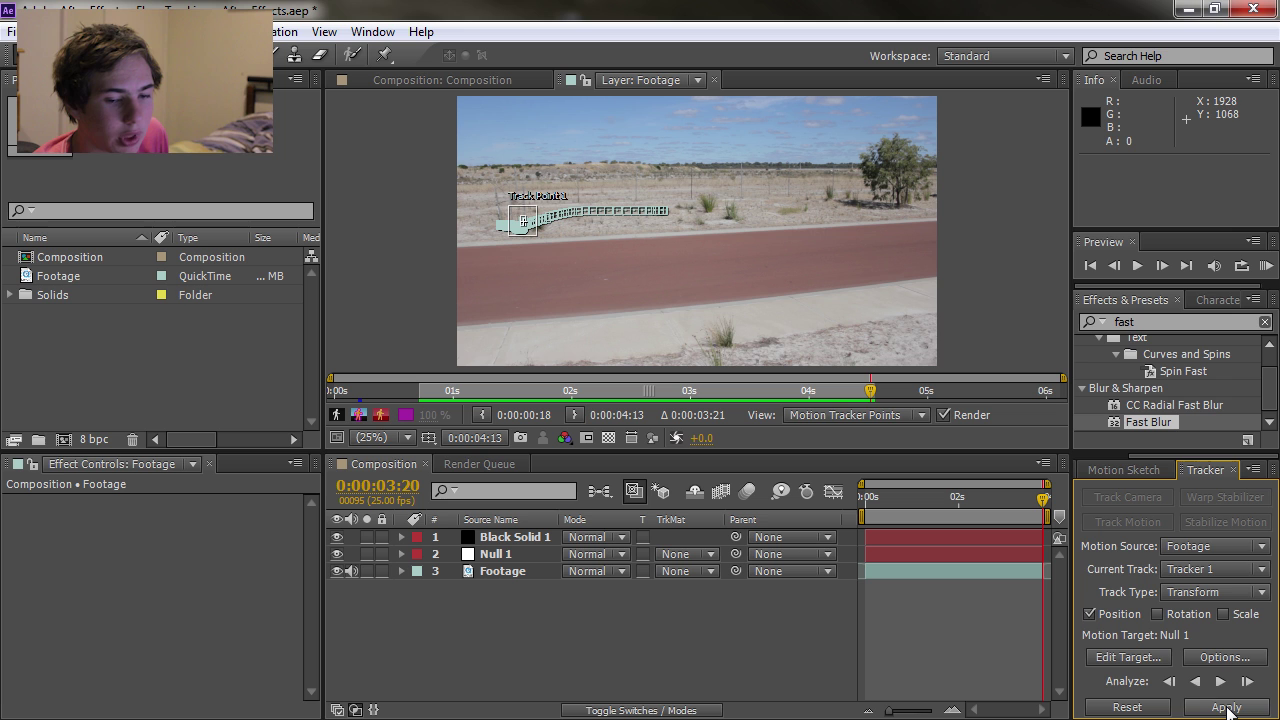
# Step: Apply the tracking data to Null 1 in both X and Y dimensions
pyautogui.click(1227, 708)
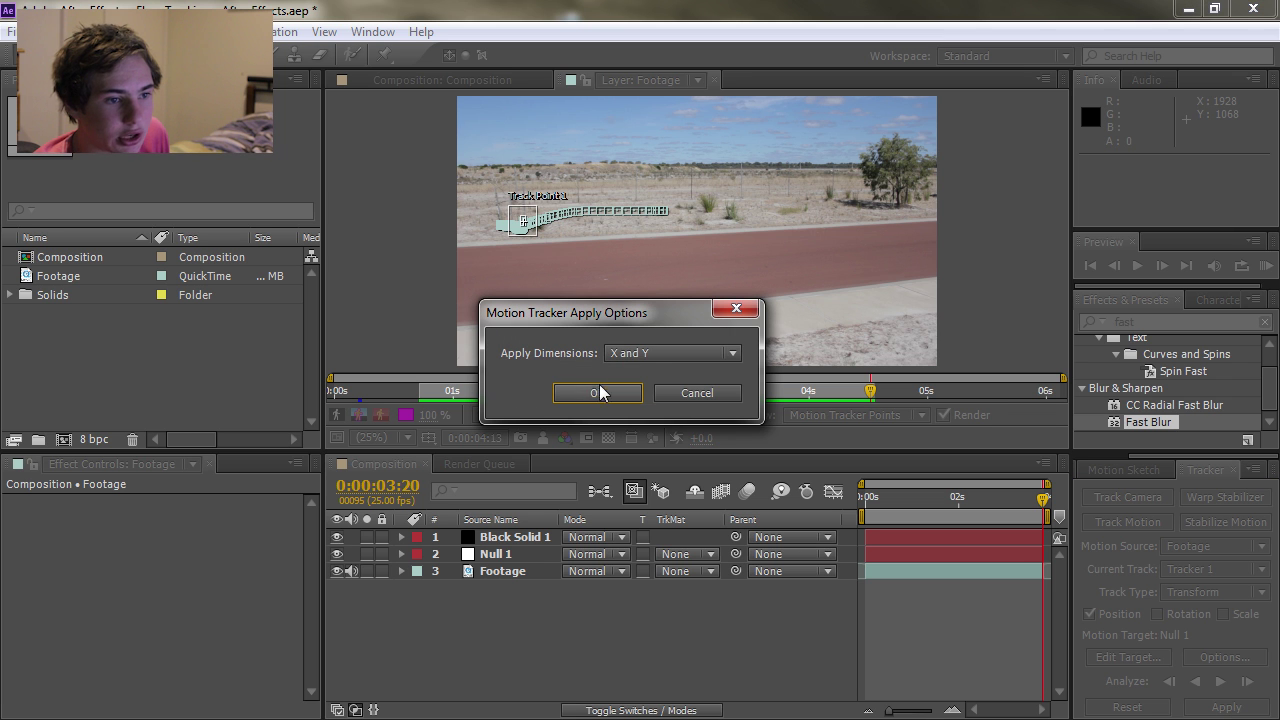
pyautogui.click(649, 354)
pyautogui.click(527, 343)
pyautogui.click(600, 393)
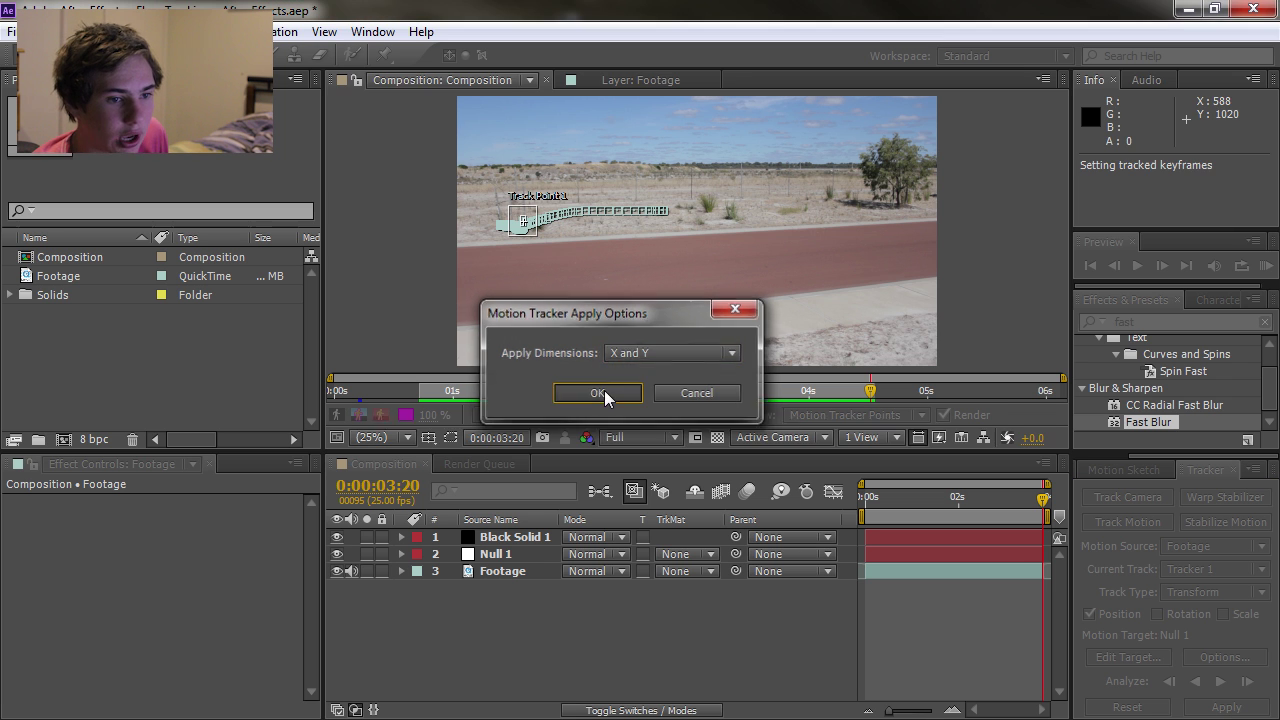
# Step: Review the tracked motion, then pick-whip Black Solid 1's parent onto Null 1
pyautogui.moveTo(1000, 498); pyautogui.dragTo(1100, 515)
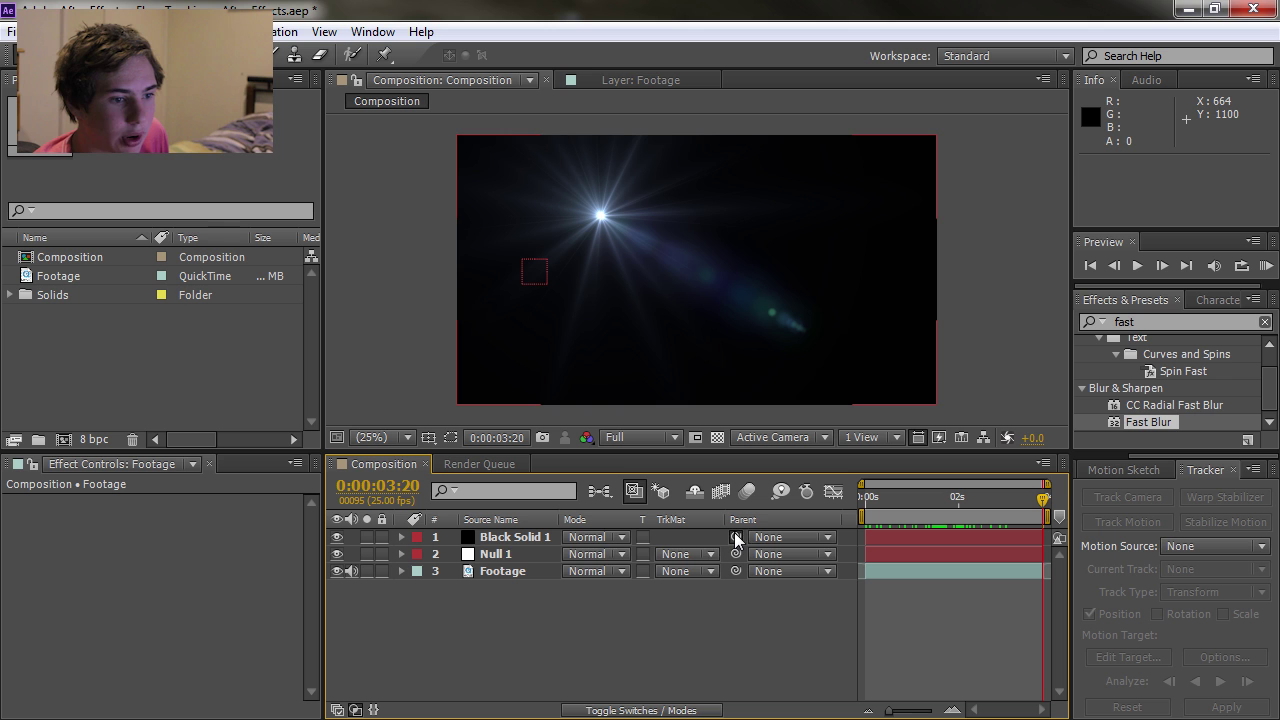
pyautogui.moveTo(737, 541); pyautogui.dragTo(497, 560)
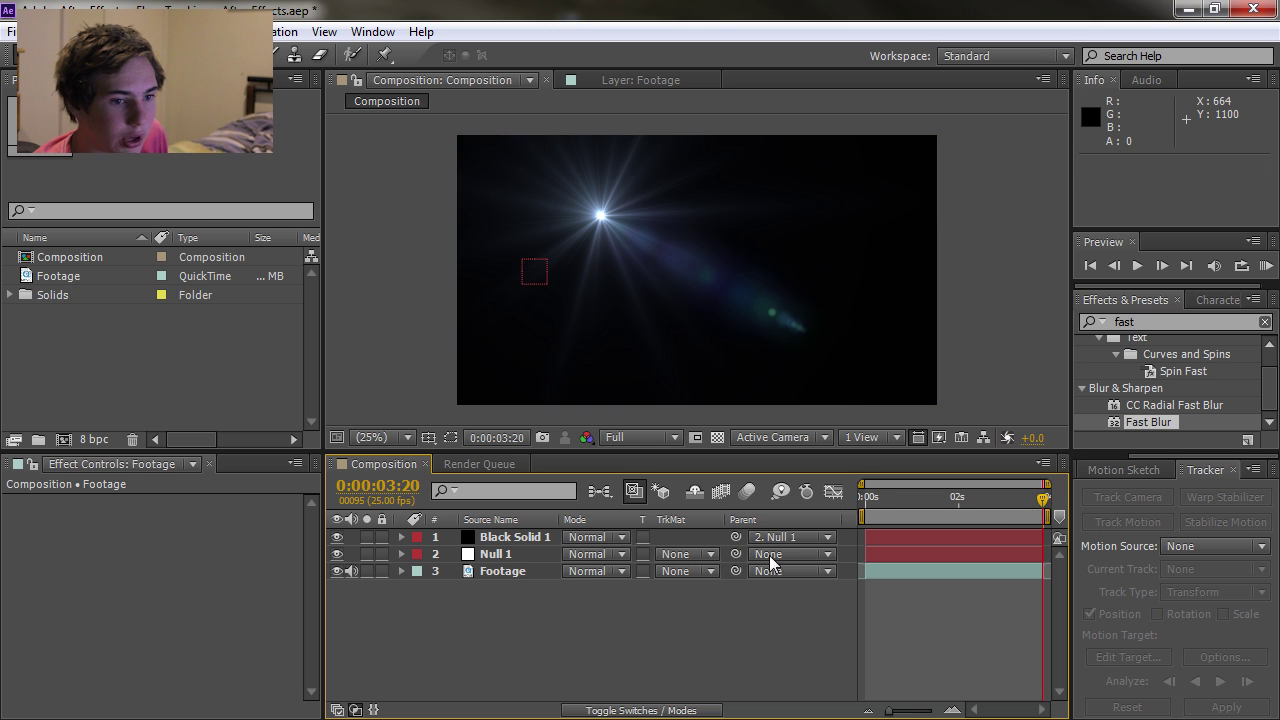
pyautogui.moveTo(1040, 498); pyautogui.dragTo(804, 517)
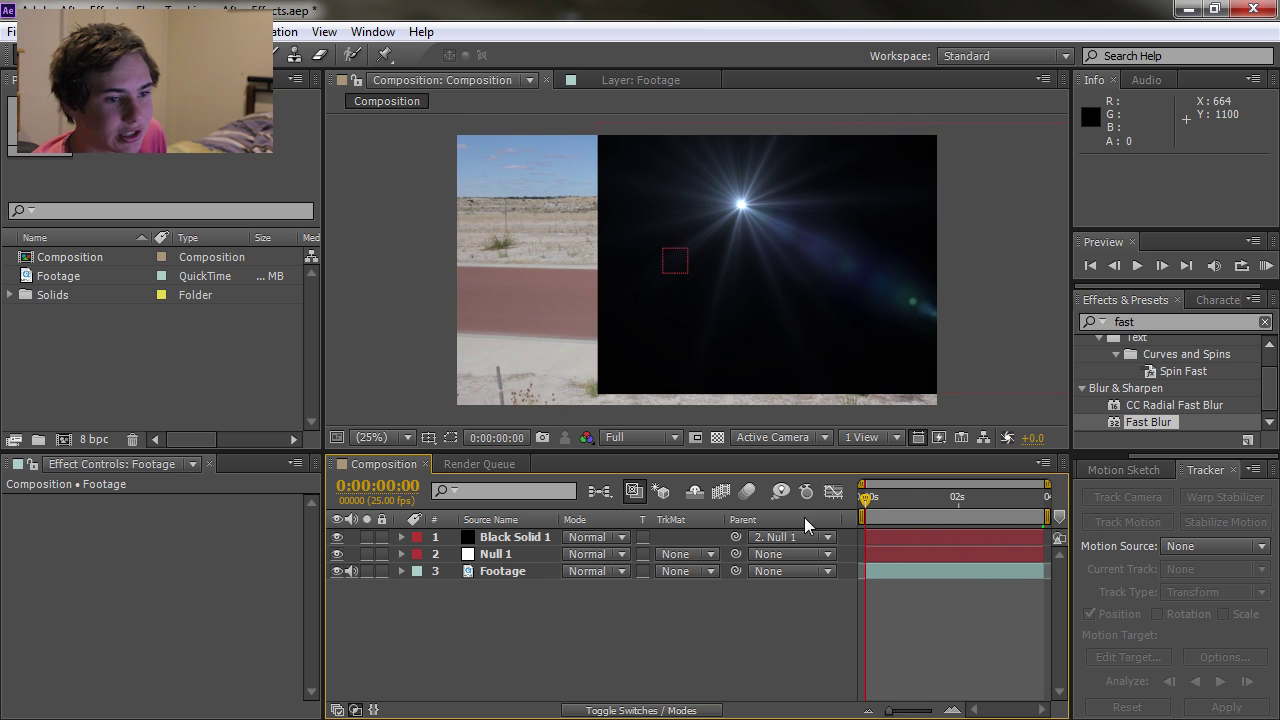
# Step: Set the Optical Flares Render Mode to On Black
pyautogui.click(512, 540)
pyautogui.scroll(-2, 107, 543)
pyautogui.click(225, 709)
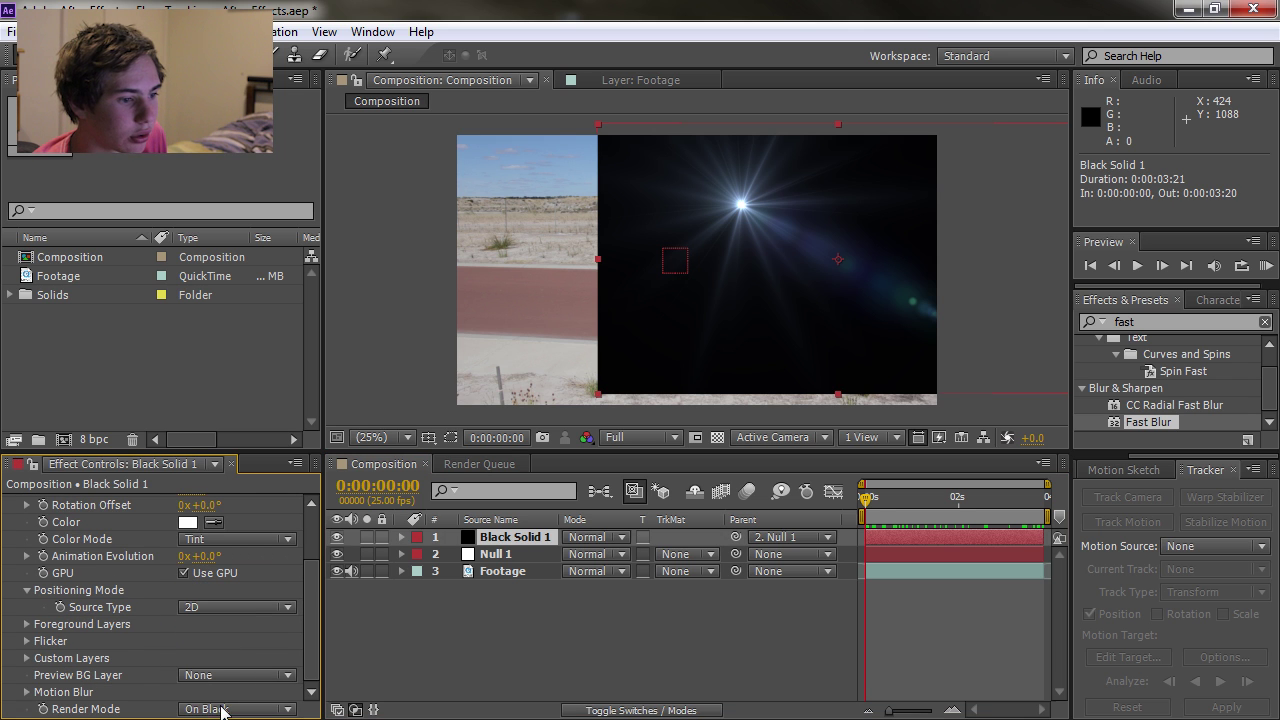
pyautogui.click(230, 666)
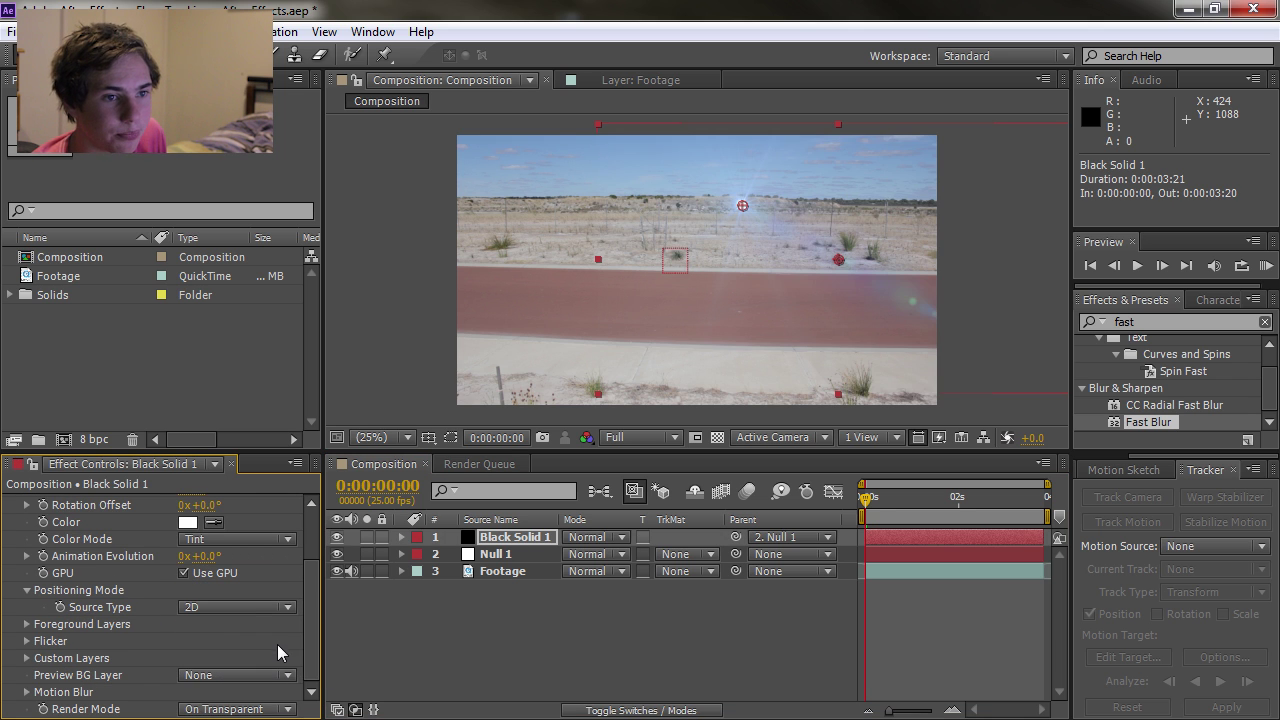
pyautogui.click(457, 660)
pyautogui.click(214, 706)
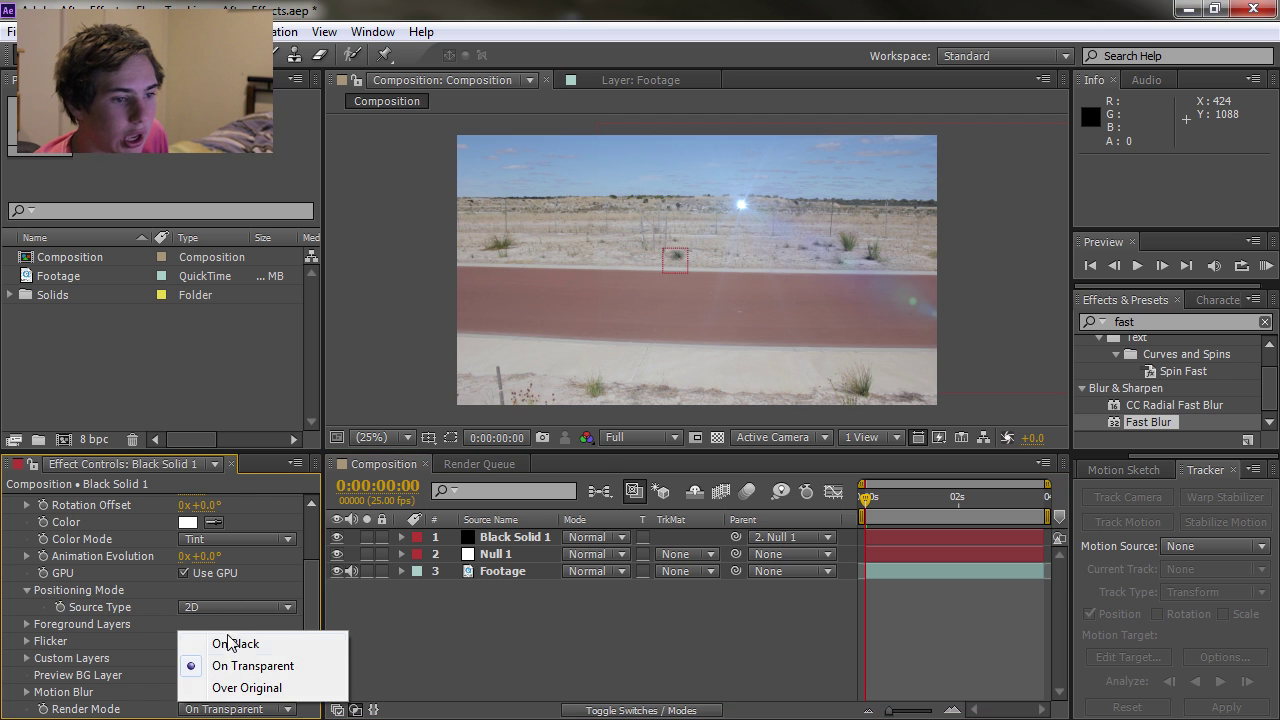
pyautogui.click(230, 643)
# Step: Change Black Solid 1's blend mode to Add and preview a later frame
pyautogui.click(490, 537)
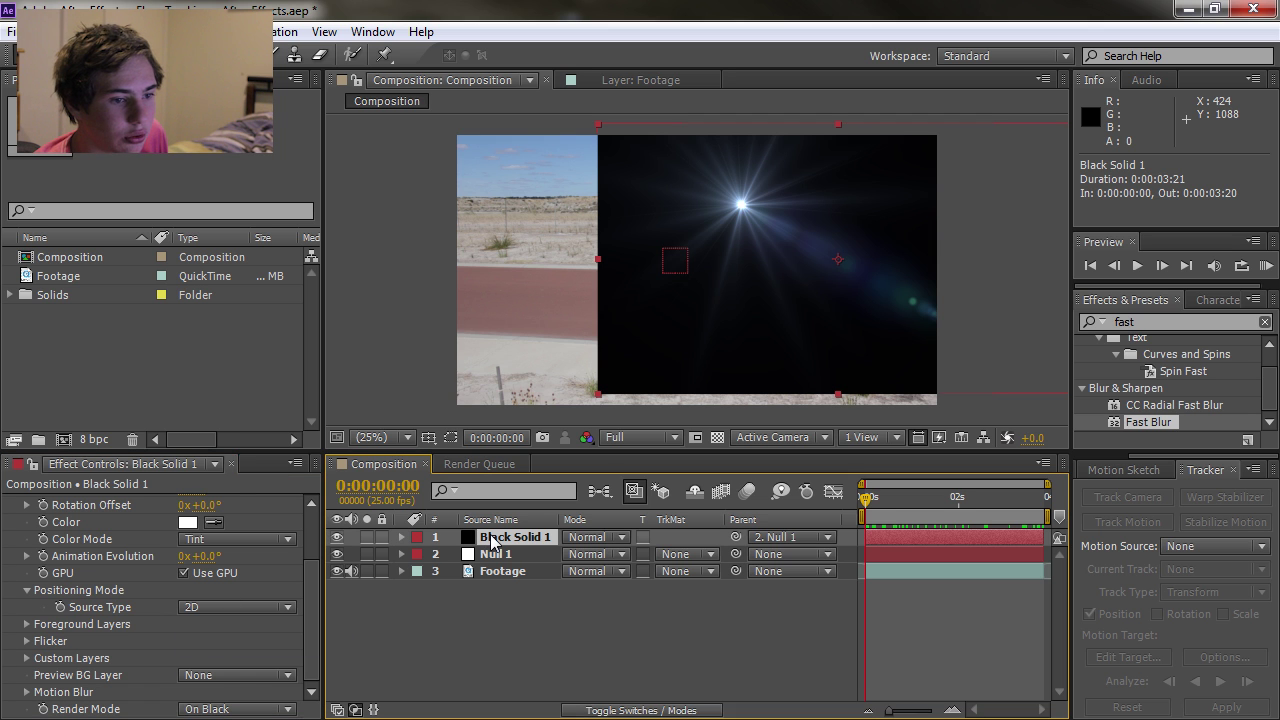
pyautogui.click(597, 541)
pyautogui.click(630, 291)
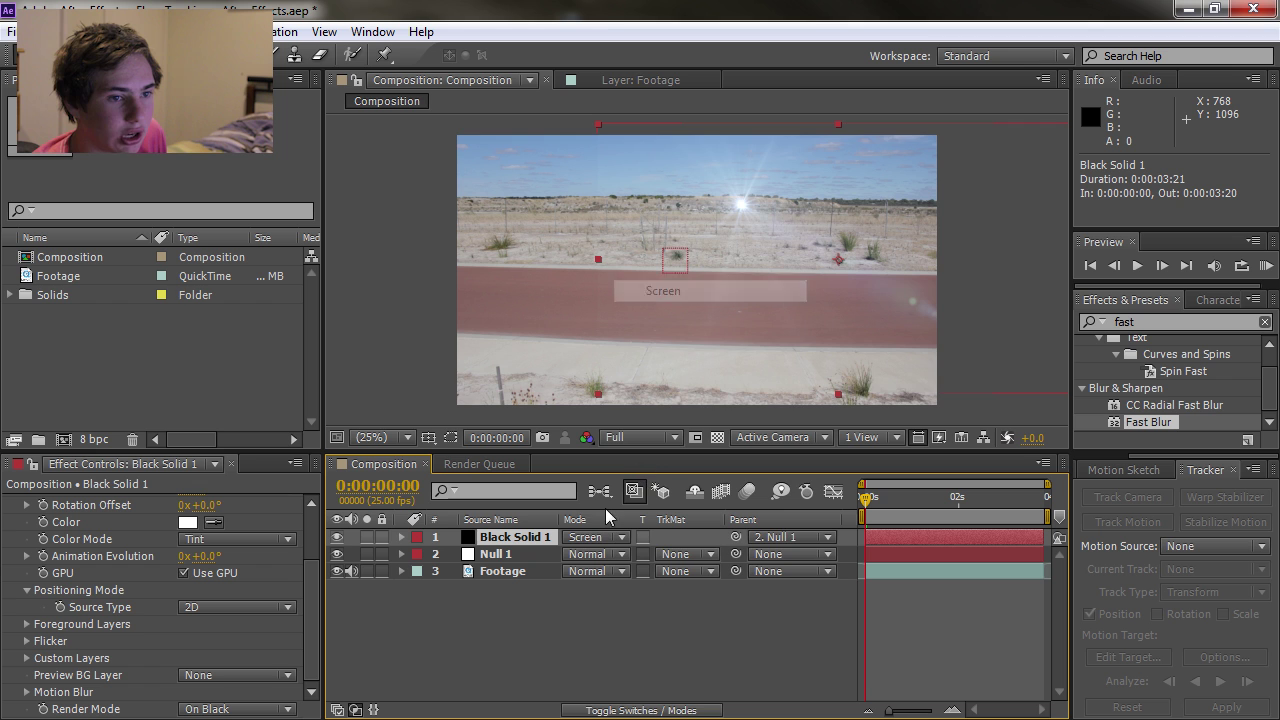
pyautogui.click(598, 540)
pyautogui.click(630, 248)
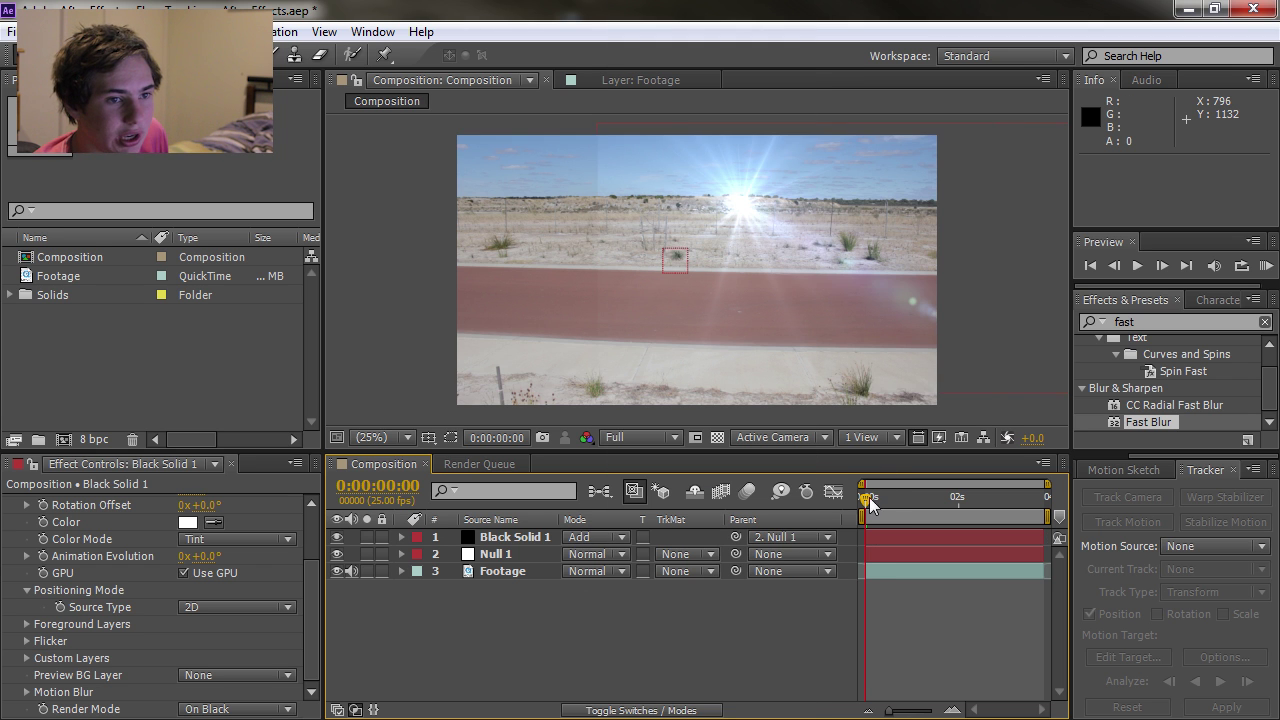
pyautogui.moveTo(864, 497)
pyautogui.mouseDown()
pyautogui.moveTo(1022, 498)
pyautogui.moveTo(840, 495)
pyautogui.mouseUp()
# Step: Reveal the flare's Position XY and Null 1's tracked Position, and add an expression to Position XY
pyautogui.click(522, 541)
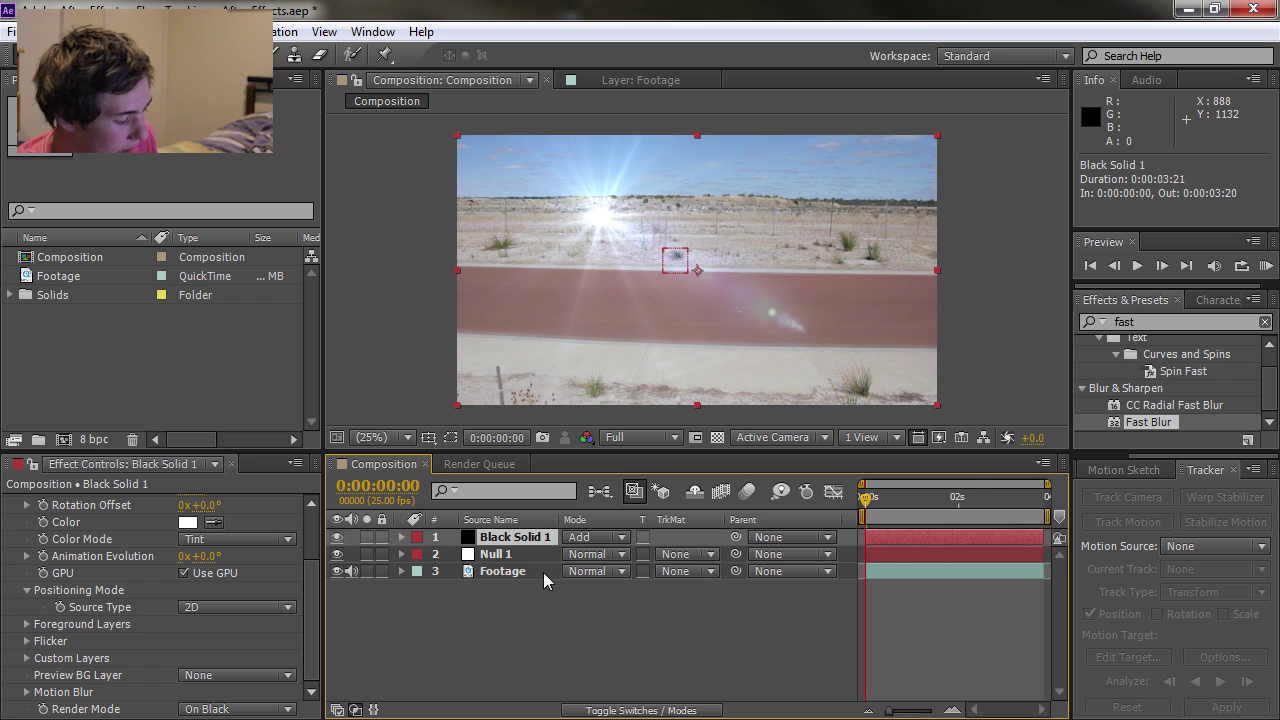
pyautogui.press('e')
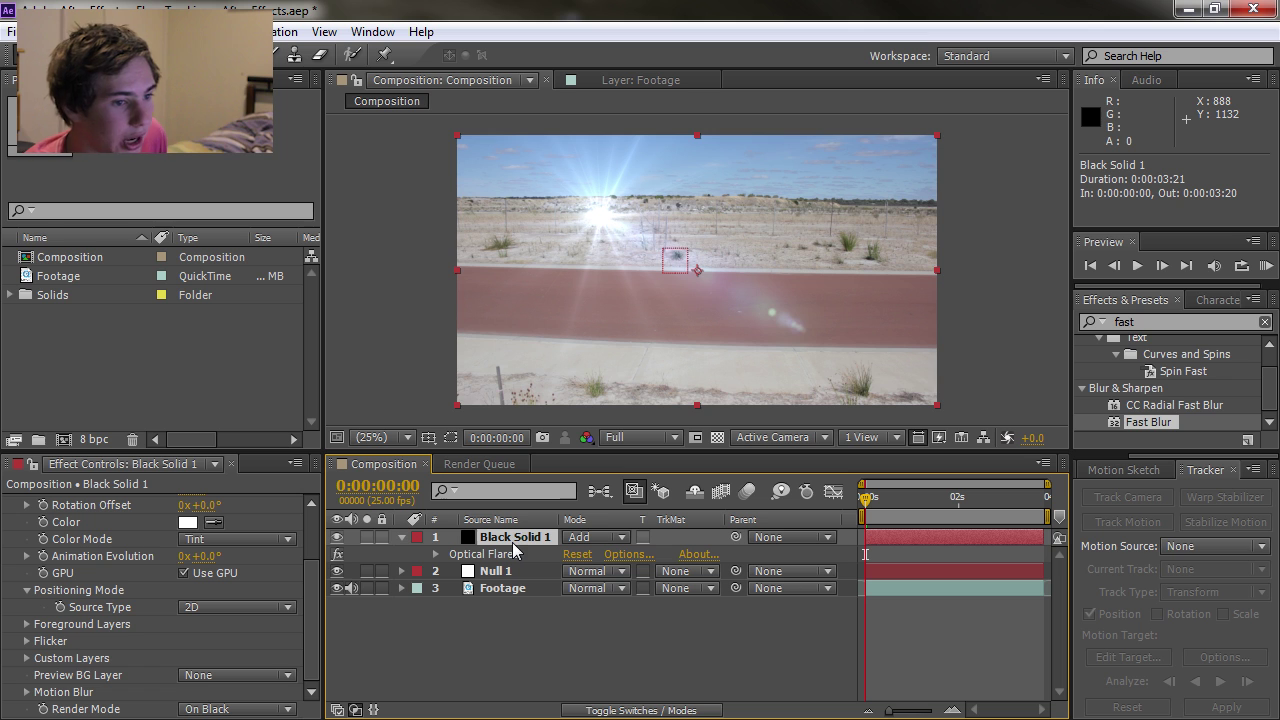
pyautogui.scroll(3, 201, 566)
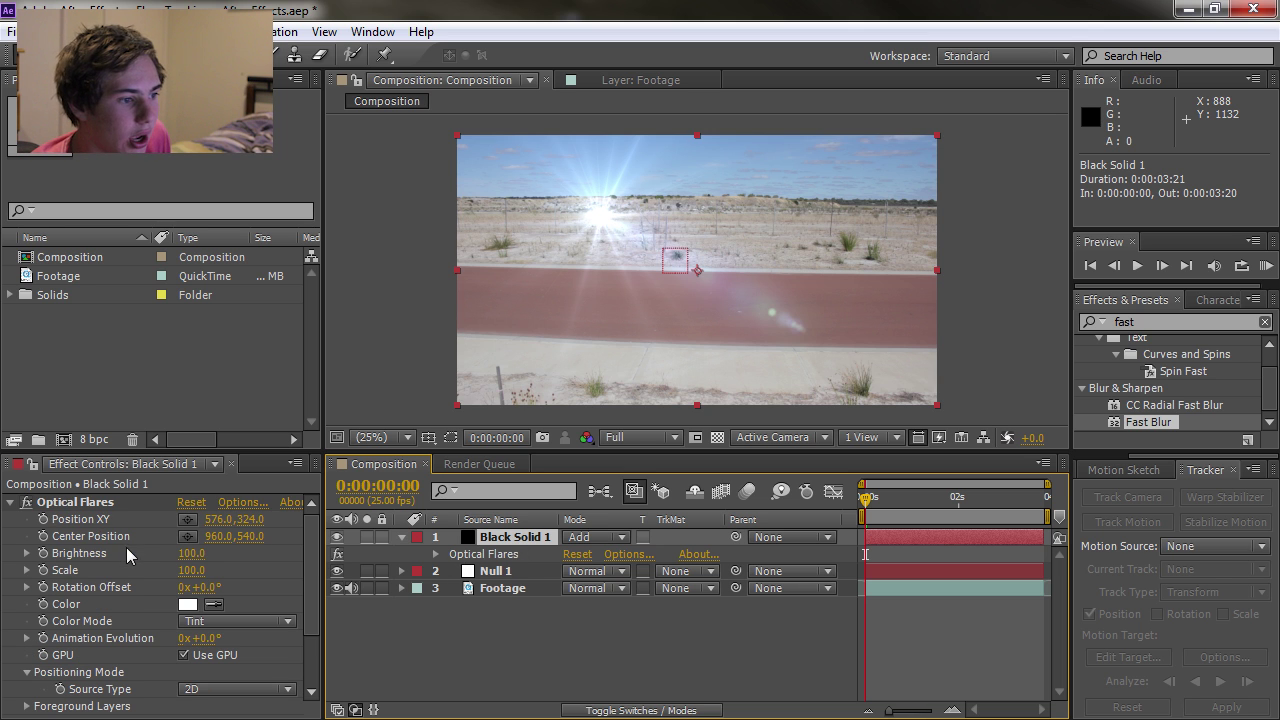
pyautogui.click(81, 504)
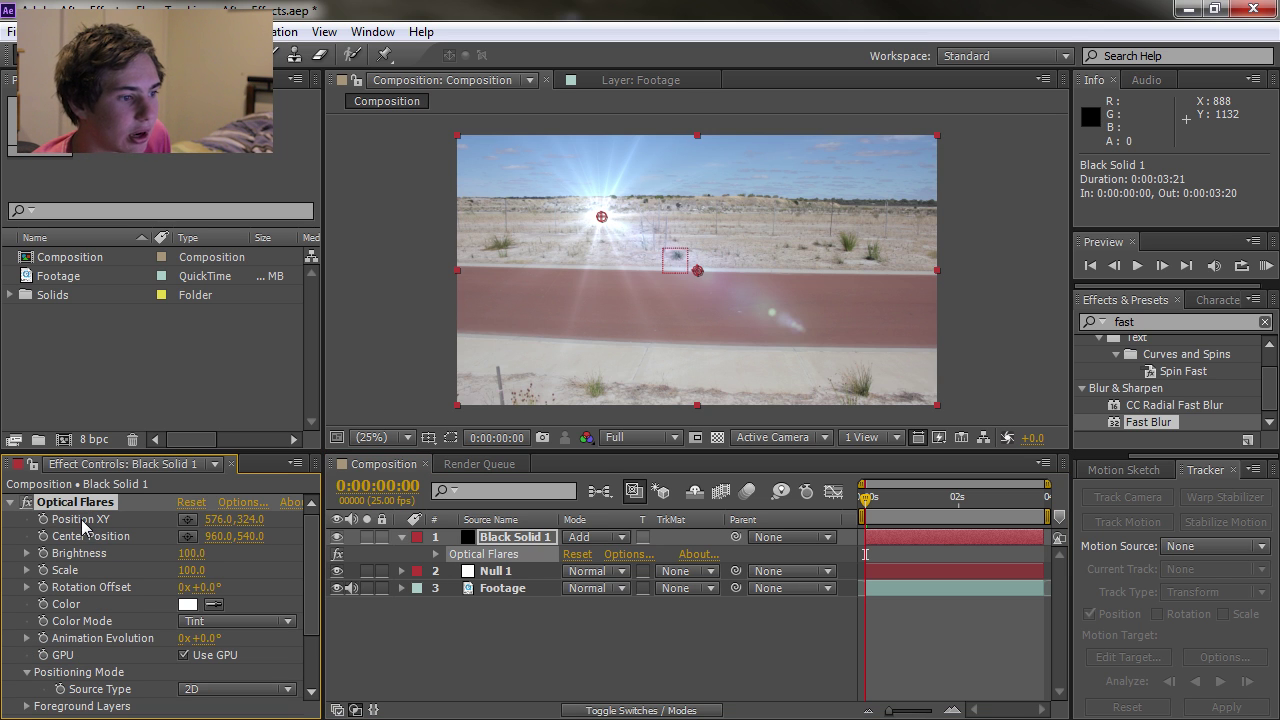
pyautogui.click(84, 522)
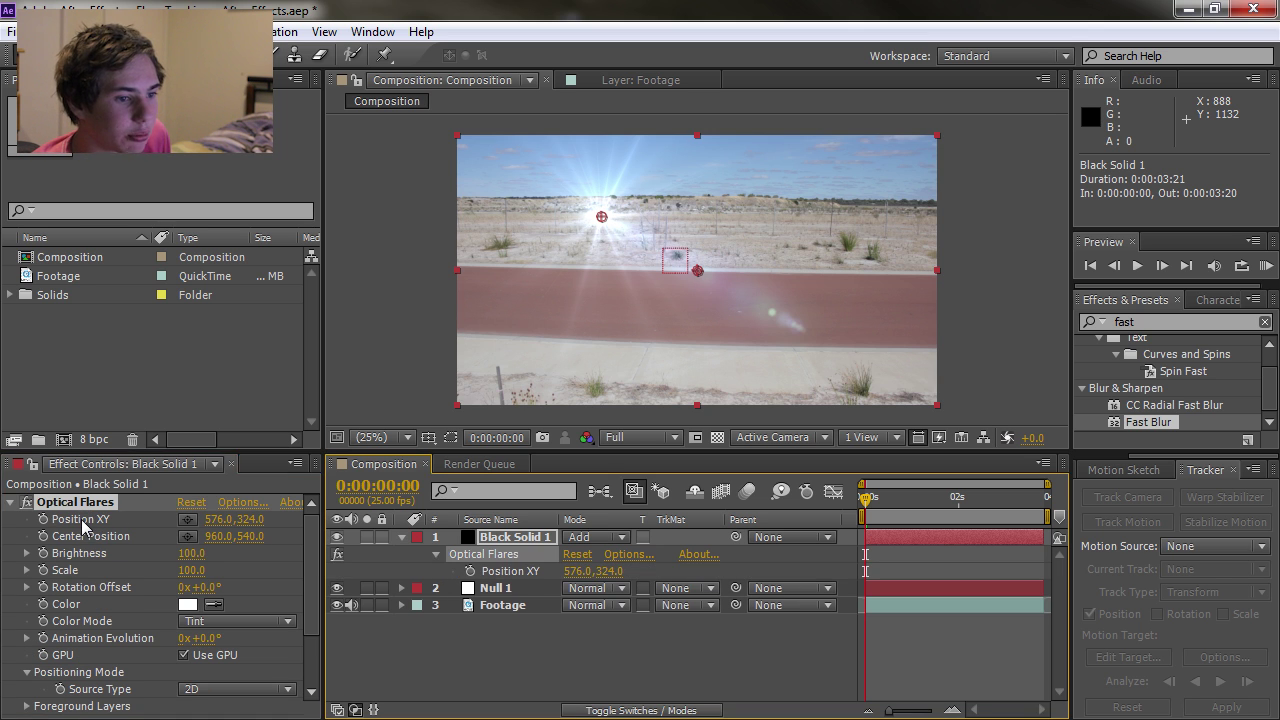
pyautogui.click(518, 569)
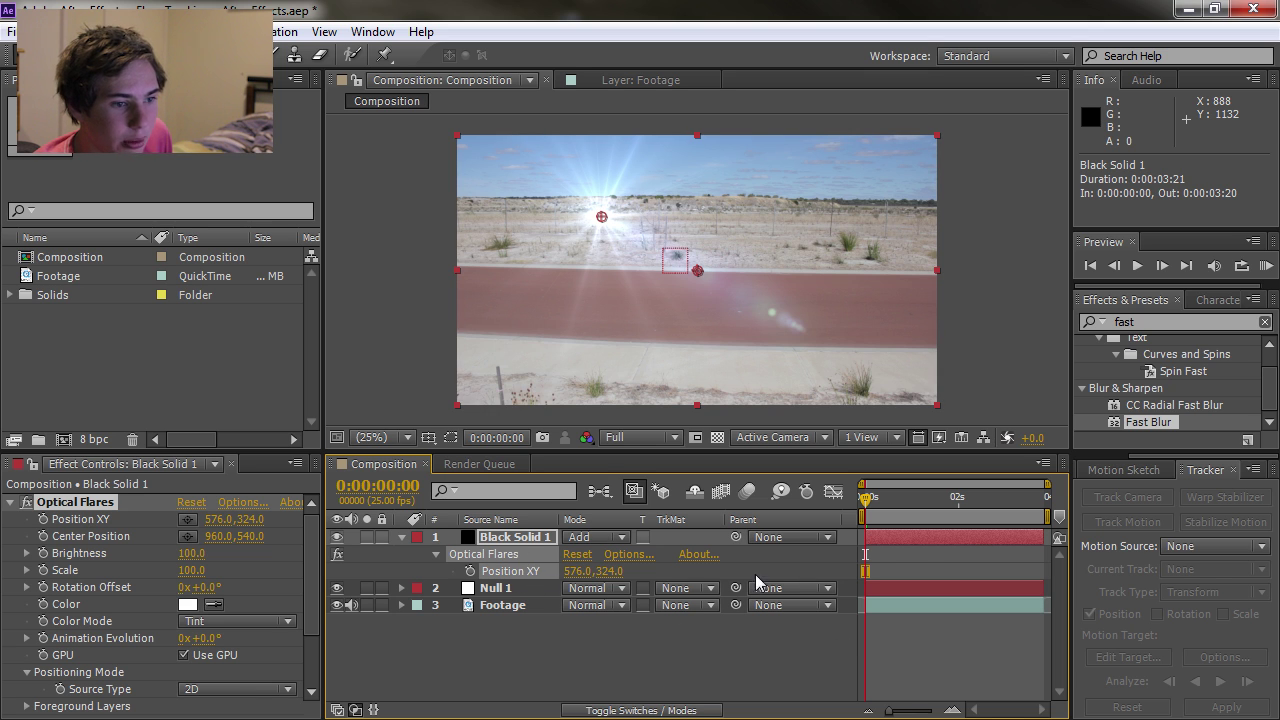
pyautogui.click(504, 588)
pyautogui.press('u')
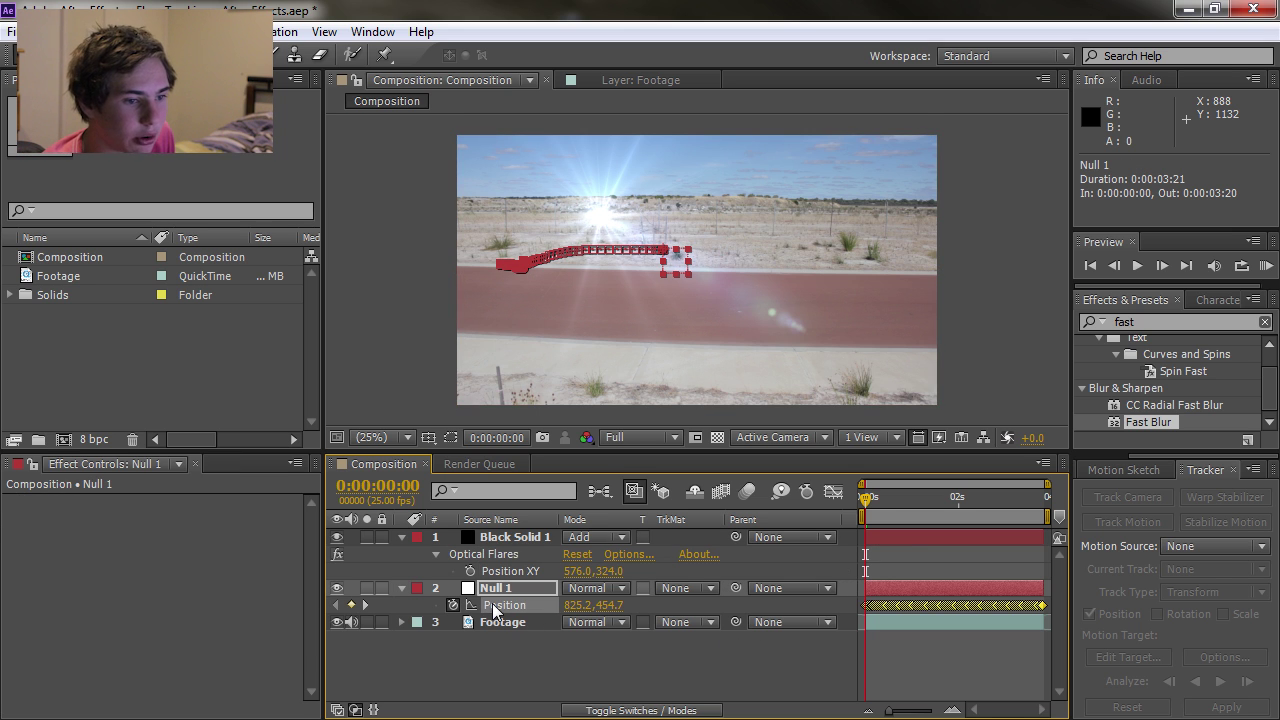
pyautogui.click(471, 571)
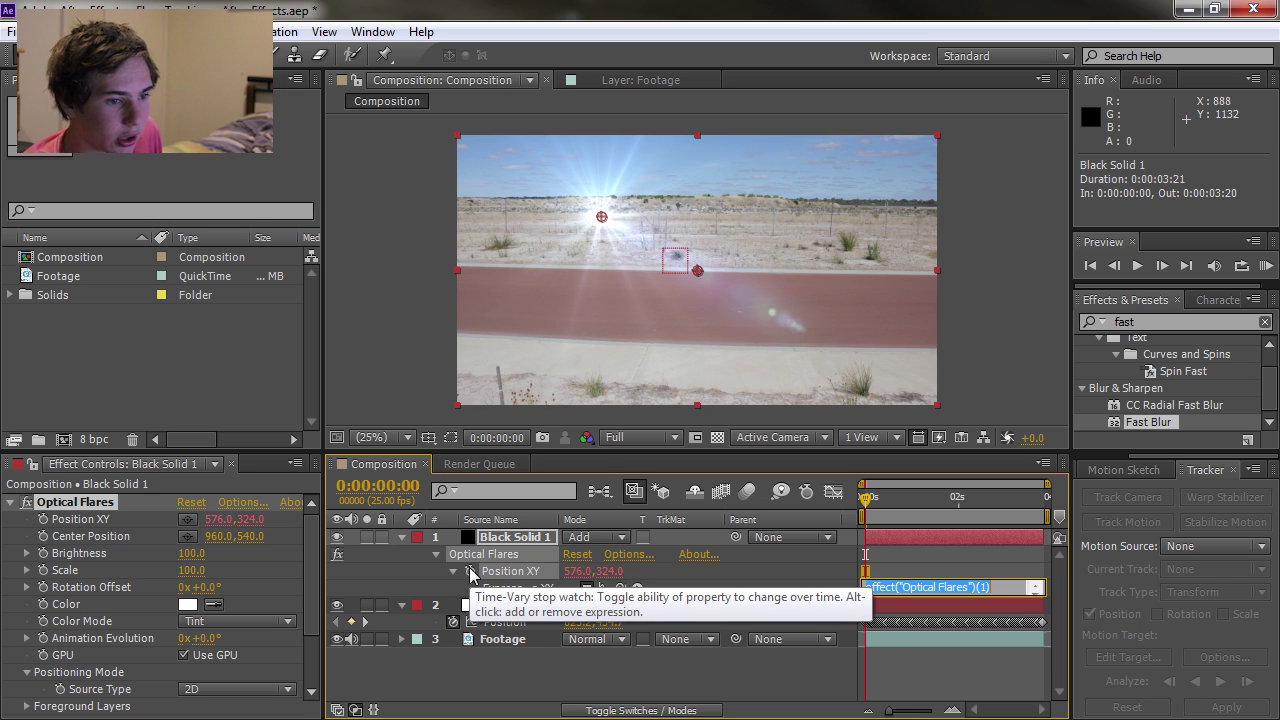
# Step: Pick-whip the Position XY expression to Null 1's Position and scrub to confirm the flare follows
pyautogui.keyDown('alt'); pyautogui.click(471, 571); pyautogui.keyUp('alt')
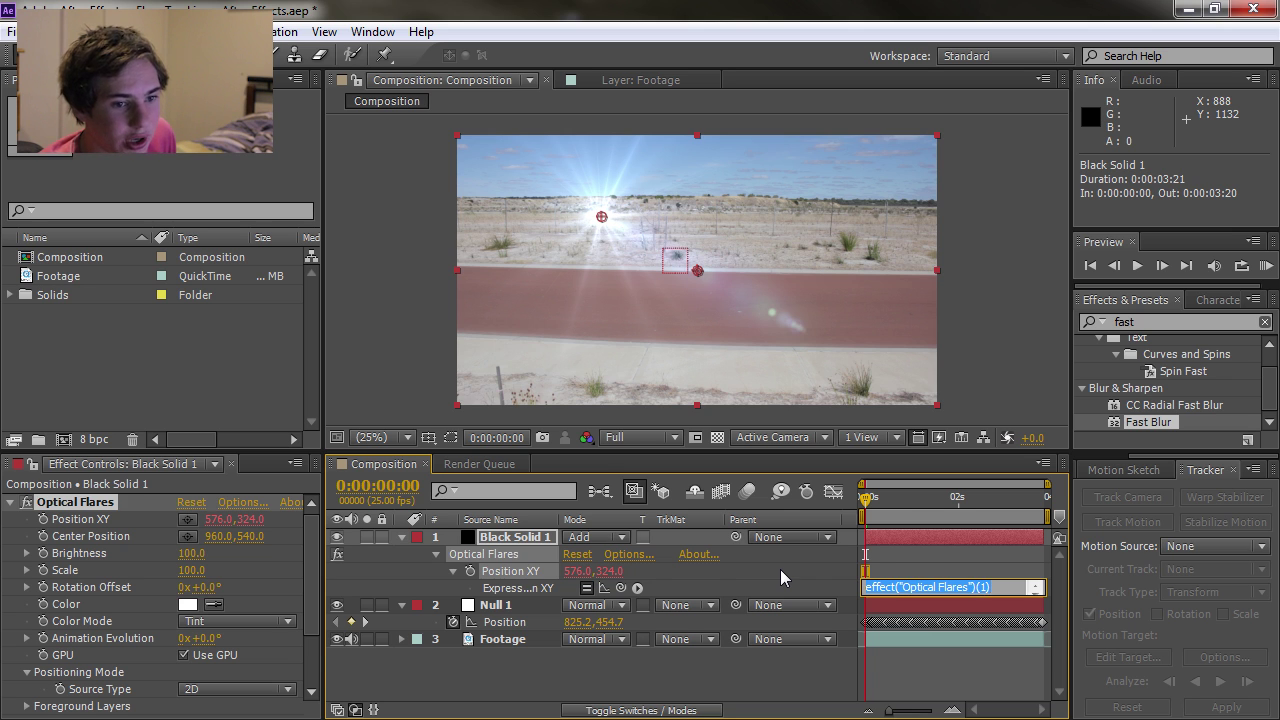
pyautogui.keyDown('alt'); pyautogui.click(476, 571); pyautogui.keyUp('alt')
pyautogui.keyDown('alt'); pyautogui.click(476, 571); pyautogui.keyUp('alt')
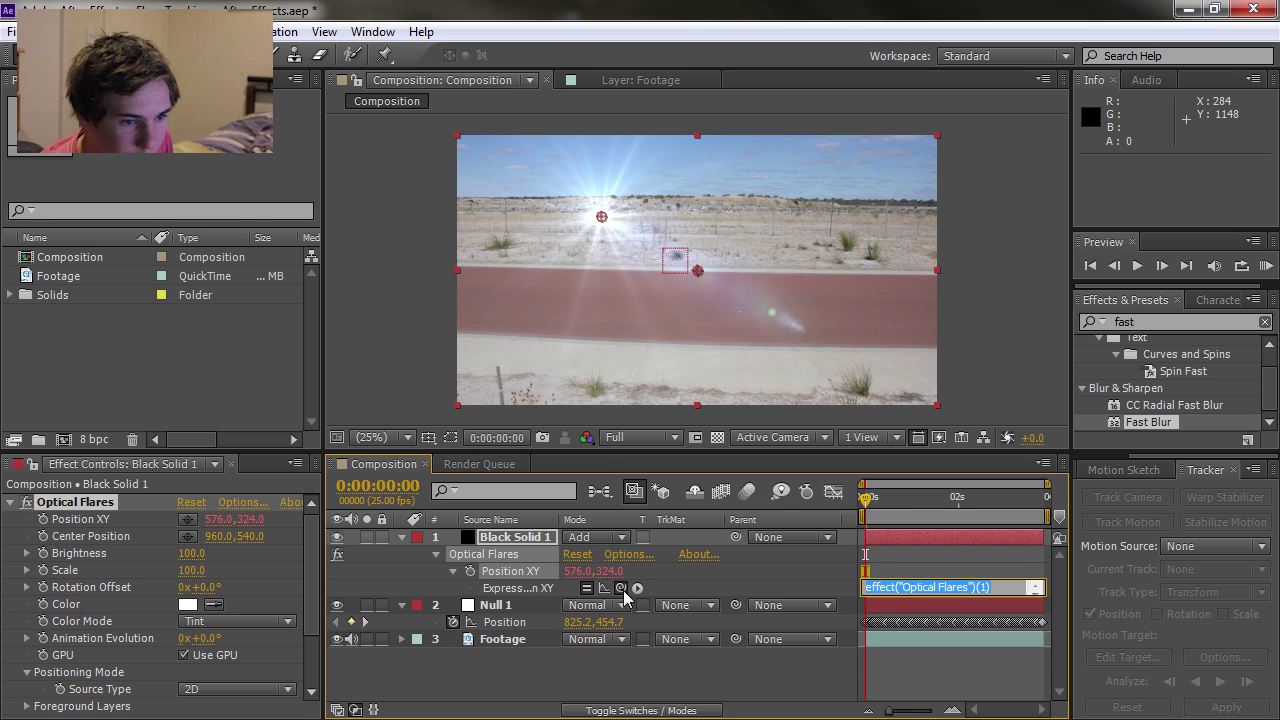
pyautogui.moveTo(637, 588); pyautogui.dragTo(503, 626)
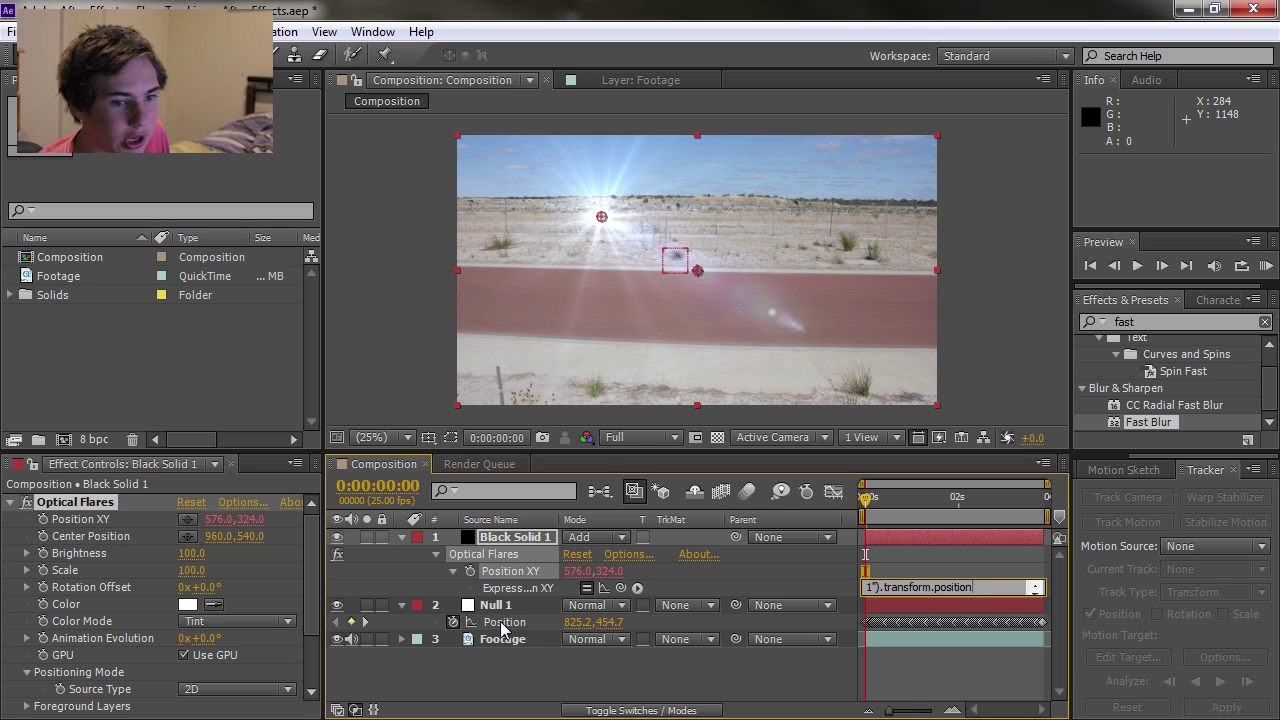
pyautogui.click(772, 568)
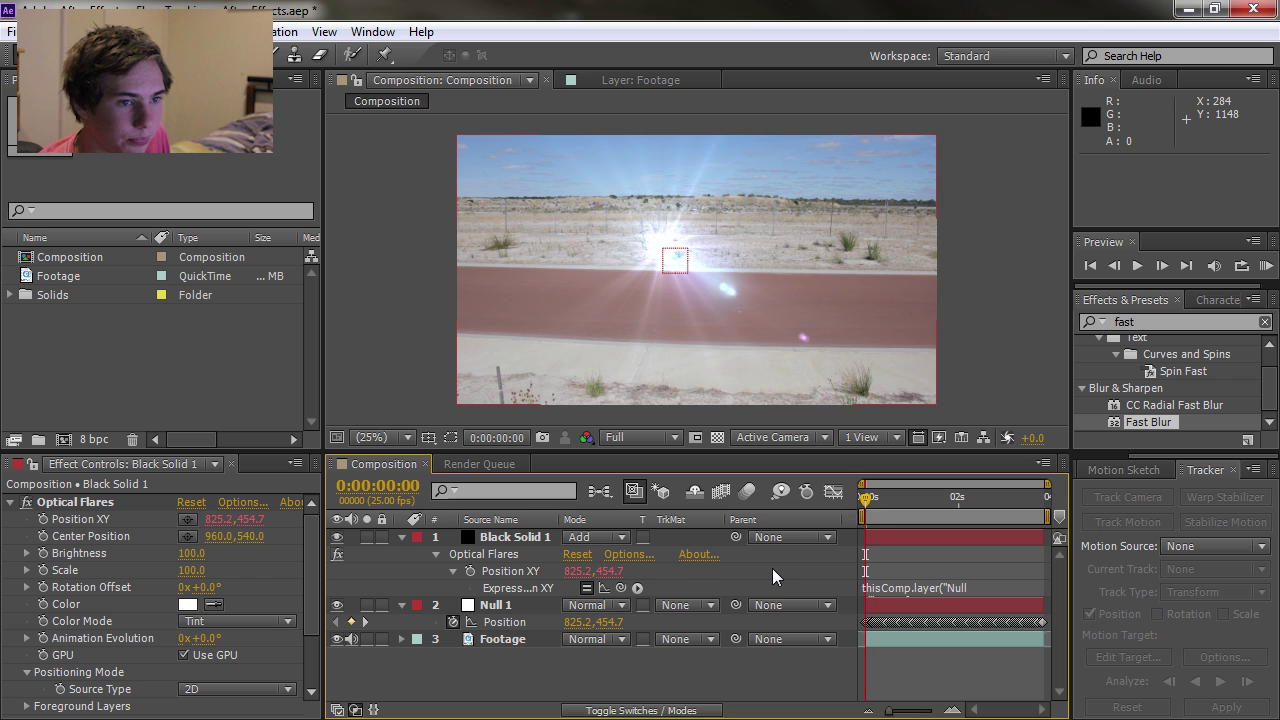
pyautogui.moveTo(867, 499); pyautogui.dragTo(994, 495)
# Step: Return to the composition start and switch Black Solid 1's blend mode to Screen
pyautogui.press('Home')
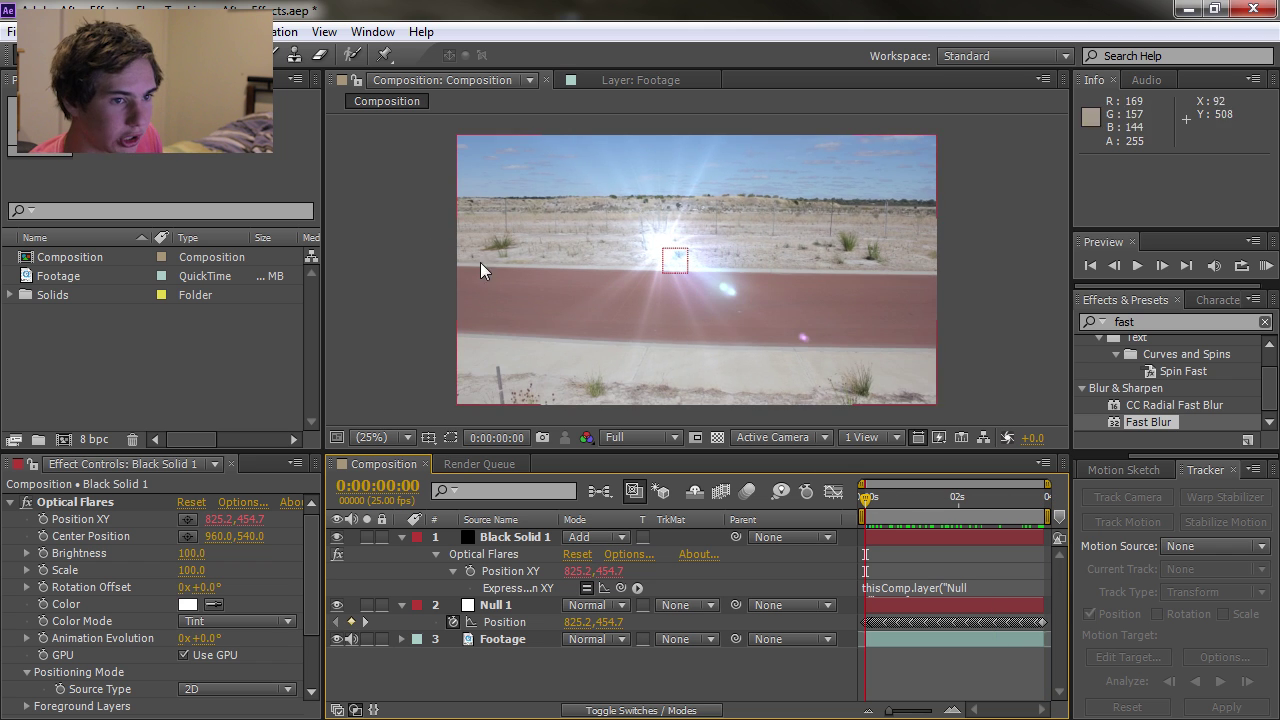
pyautogui.scroll(2, 483, 212)
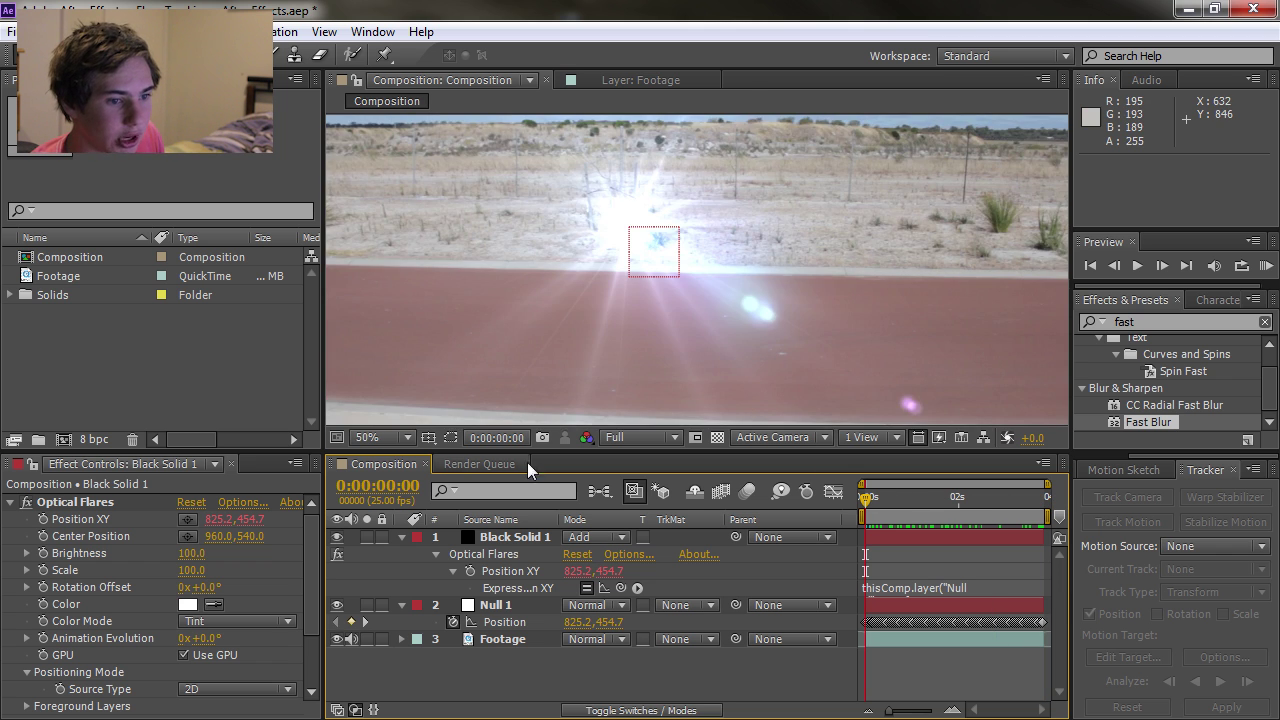
pyautogui.click(596, 539)
pyautogui.click(672, 289)
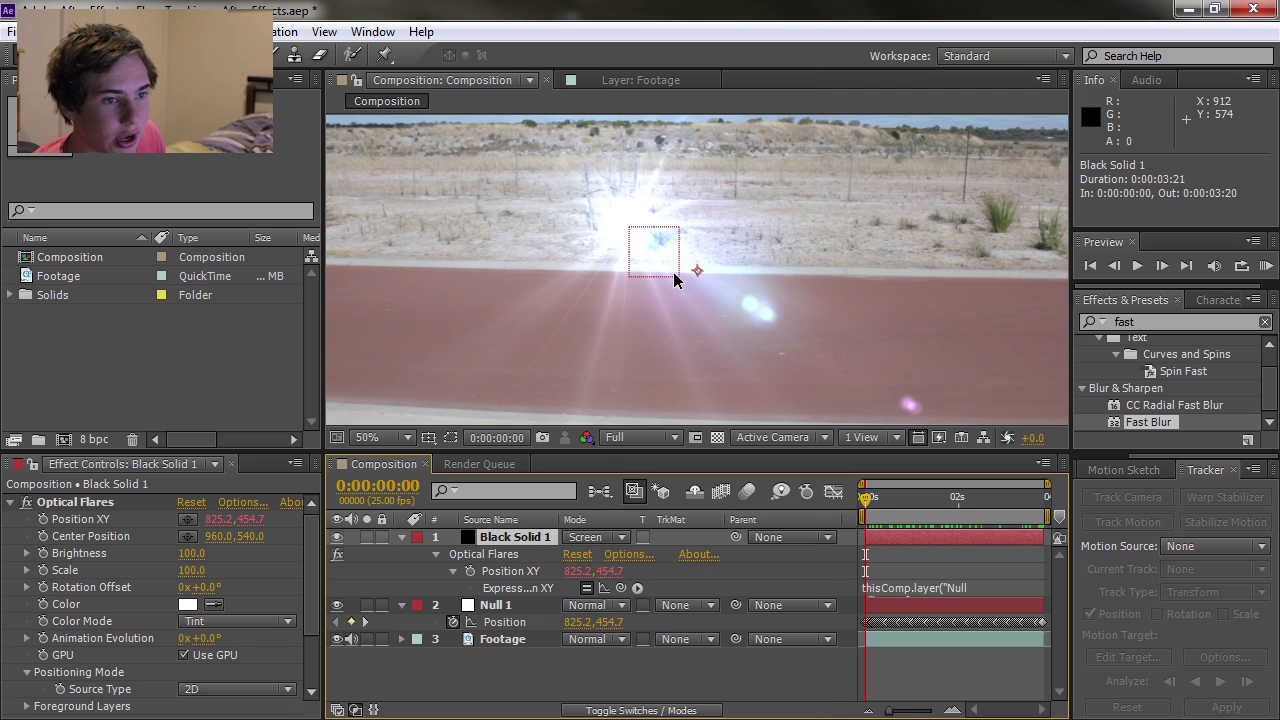
# Step: Check the tracking at a later frame, then zoom the view out to see the whole frame
pyautogui.press('.')
pyautogui.press('.')
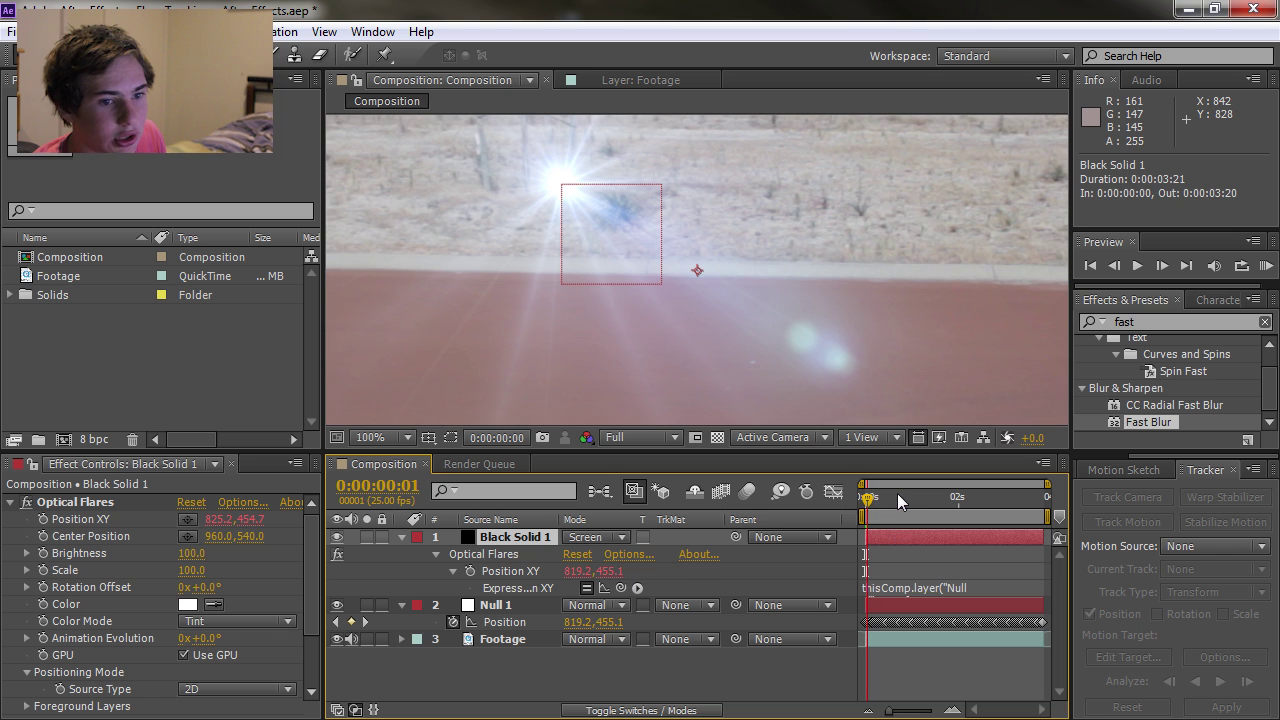
pyautogui.moveTo(897, 493); pyautogui.dragTo(885, 499)
pyautogui.press(',')
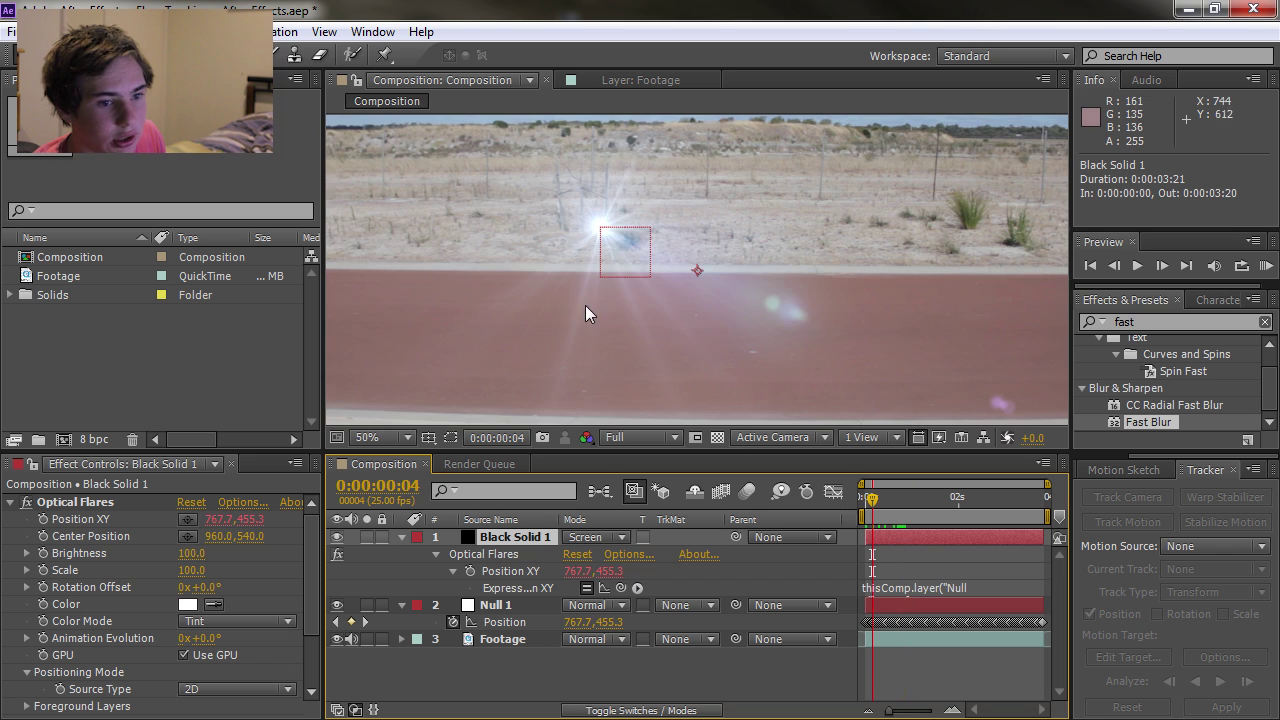
pyautogui.press('pageup')
pyautogui.press('pageup')
pyautogui.press('pageup')
pyautogui.press('pageup')
pyautogui.press('pageup')
pyautogui.press('pageup')
pyautogui.press('pageup')
pyautogui.press('pageup')
pyautogui.press('pageup')
pyautogui.press('pageup')
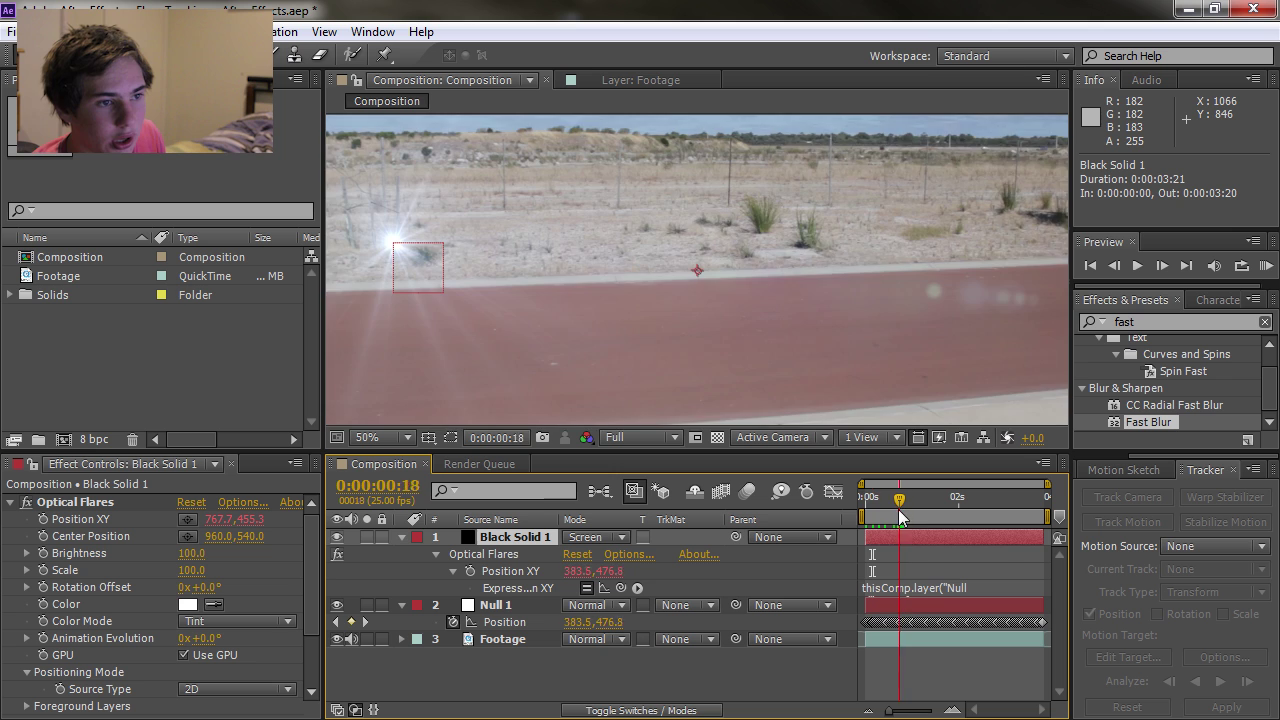
pyautogui.press(',')
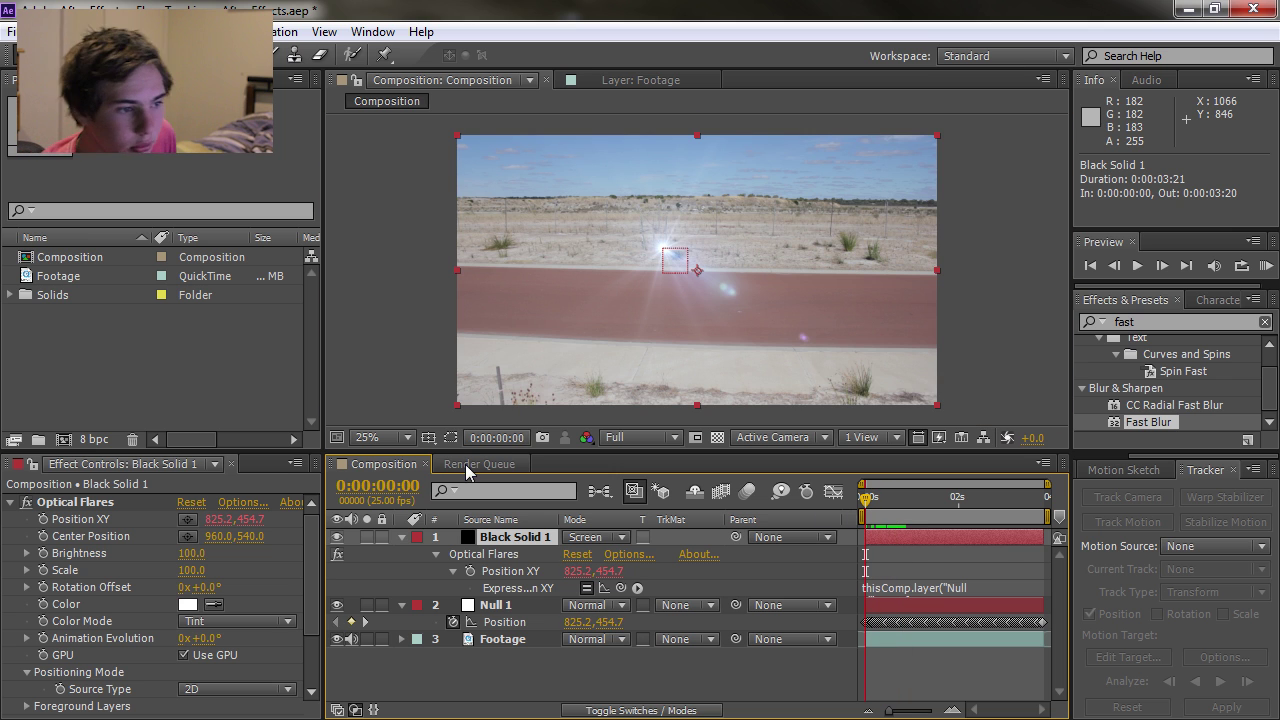
# Step: Load the Crazy Light preset from the Light folder and reposition its light source
pyautogui.click(232, 509)
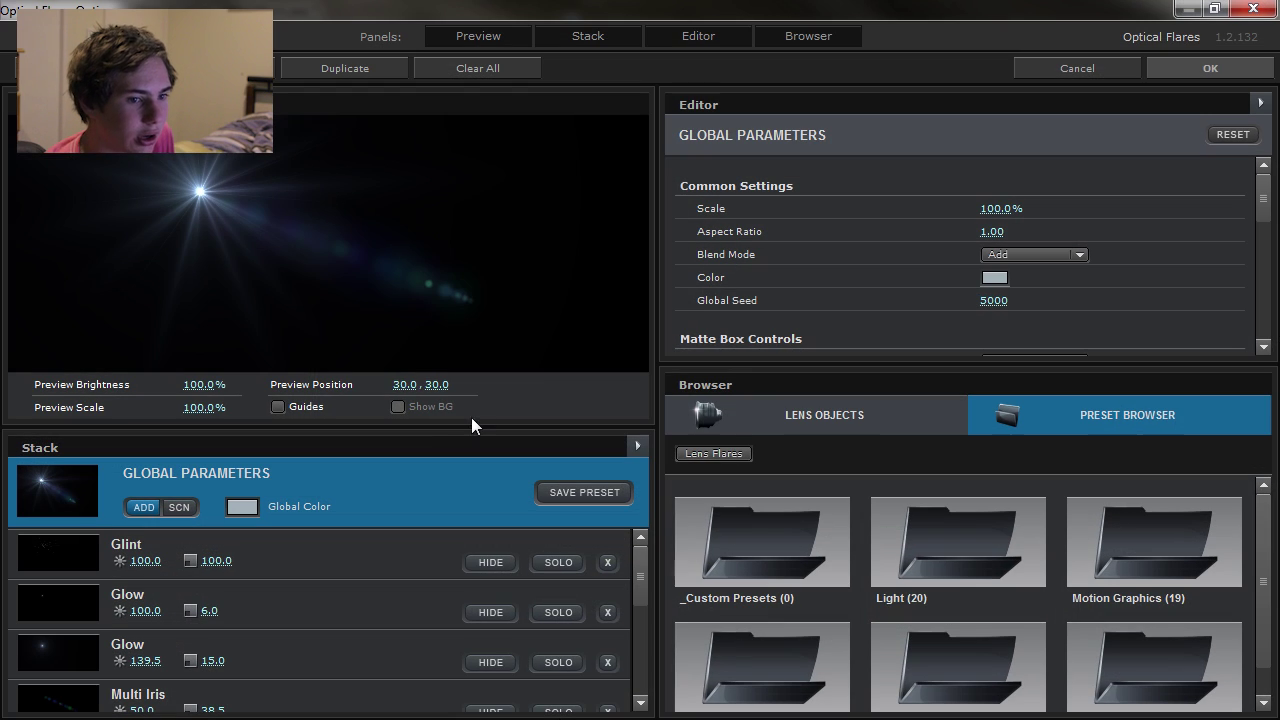
pyautogui.doubleClick(964, 567)
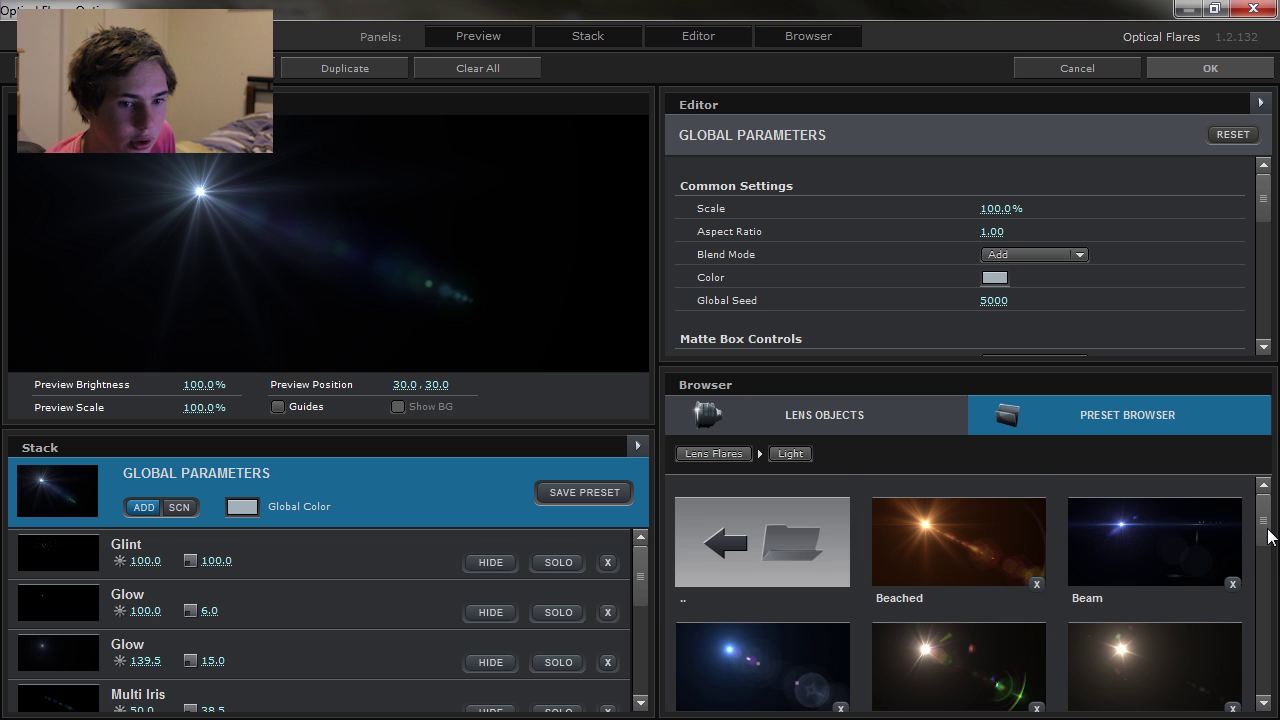
pyautogui.moveTo(1266, 500); pyautogui.dragTo(1268, 568)
pyautogui.scroll(1, 1057, 611)
pyautogui.doubleClick(887, 582)
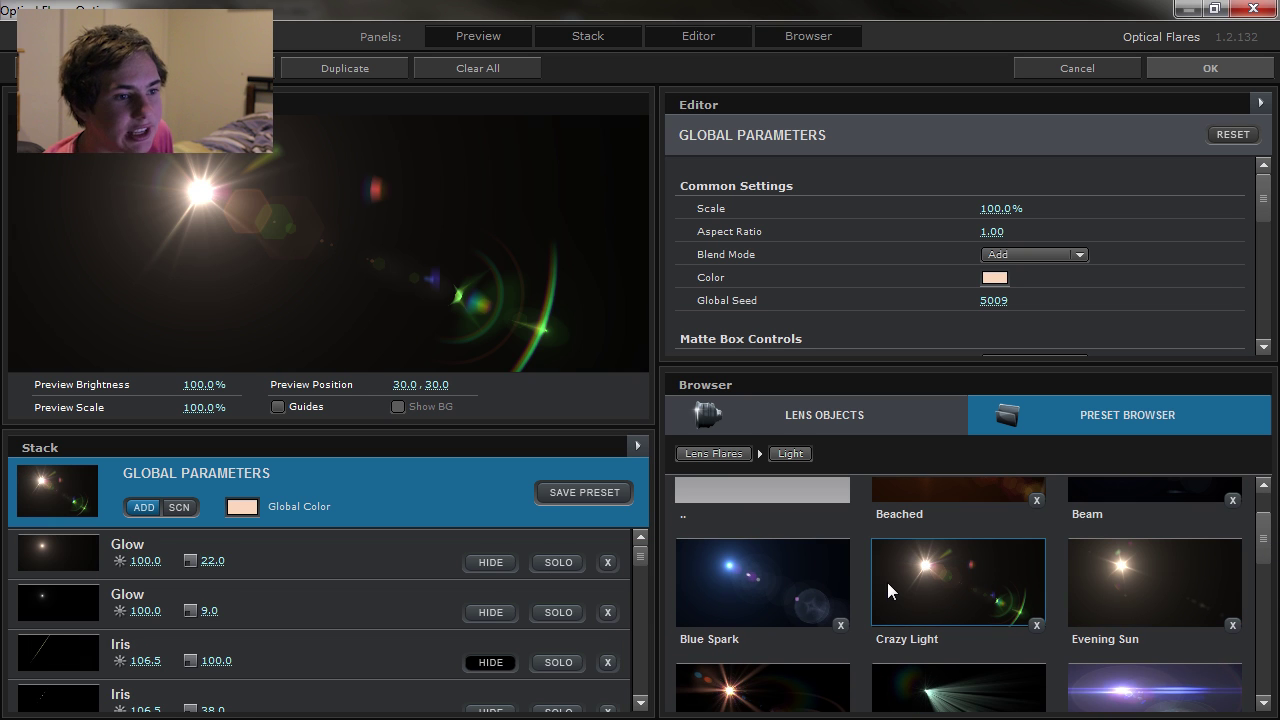
pyautogui.moveTo(329, 239); pyautogui.dragTo(150, 290)
# Step: Accept the Optical Flares settings and scrub the footage to check the flare
pyautogui.click(1183, 70)
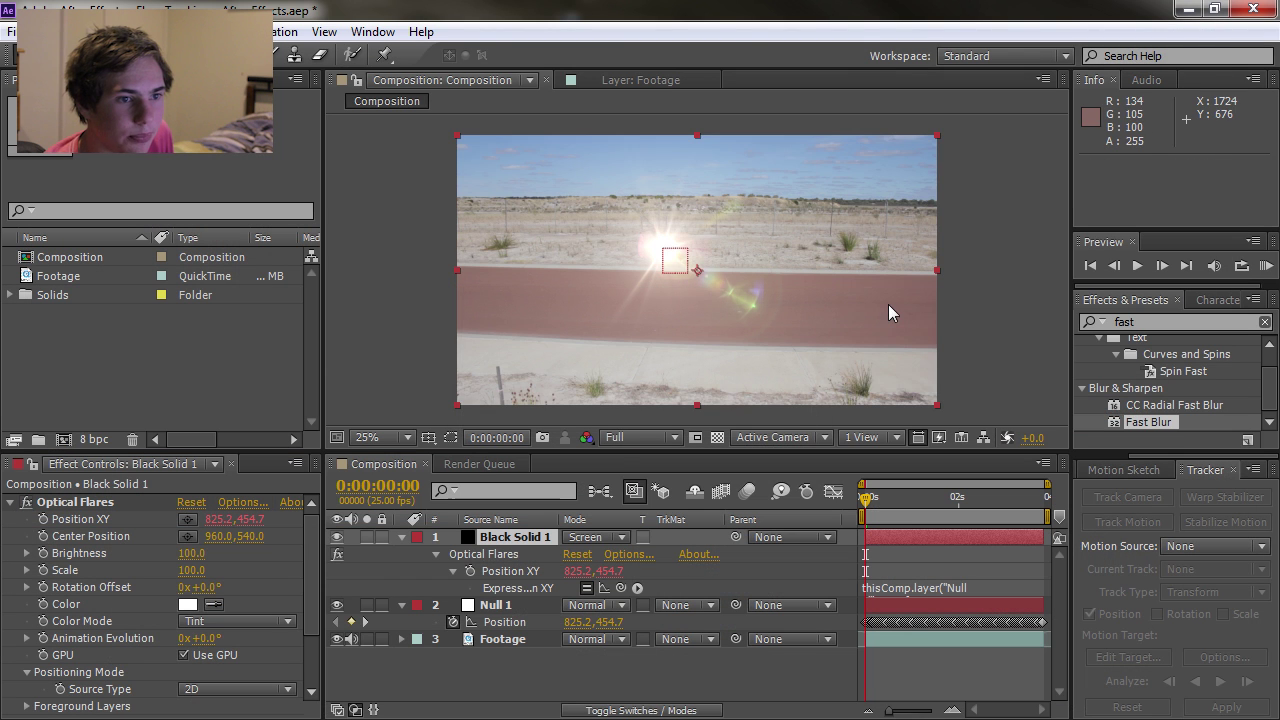
pyautogui.moveTo(866, 497); pyautogui.dragTo(827, 512)
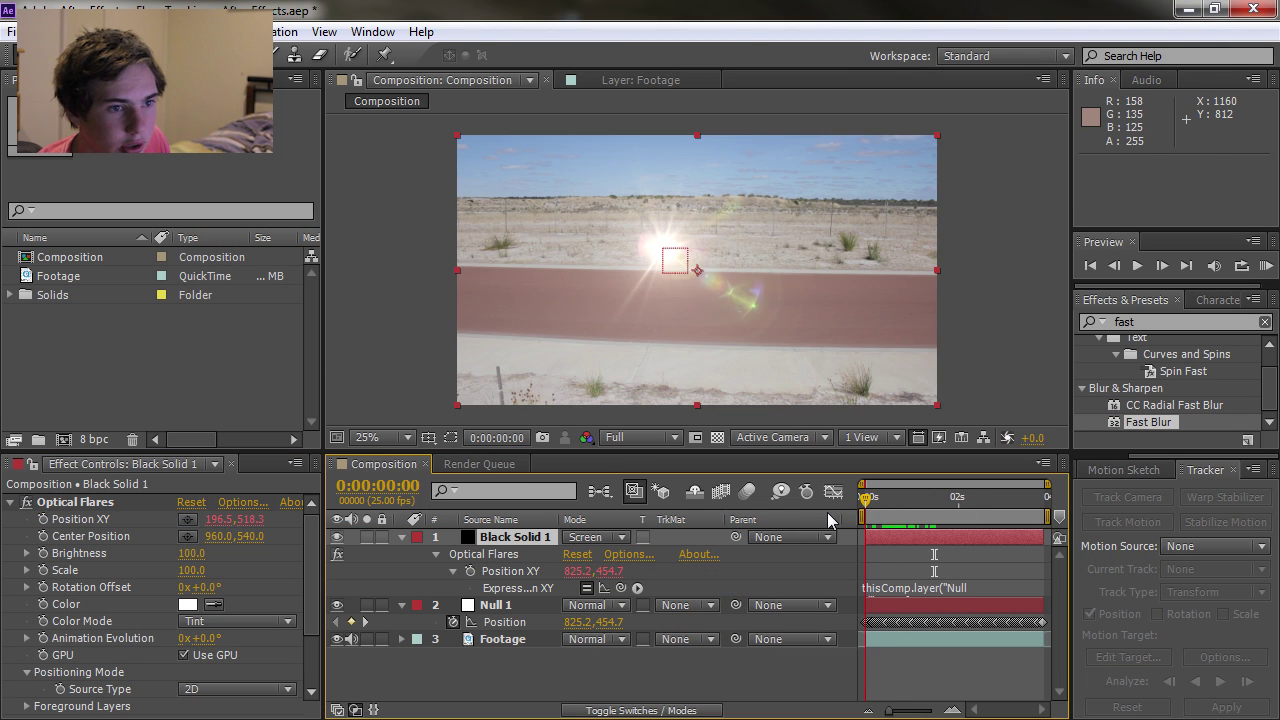
pyautogui.scroll(2, 700, 259)
pyautogui.scroll(2, 796, 389)
pyautogui.scroll(-2, 797, 375)
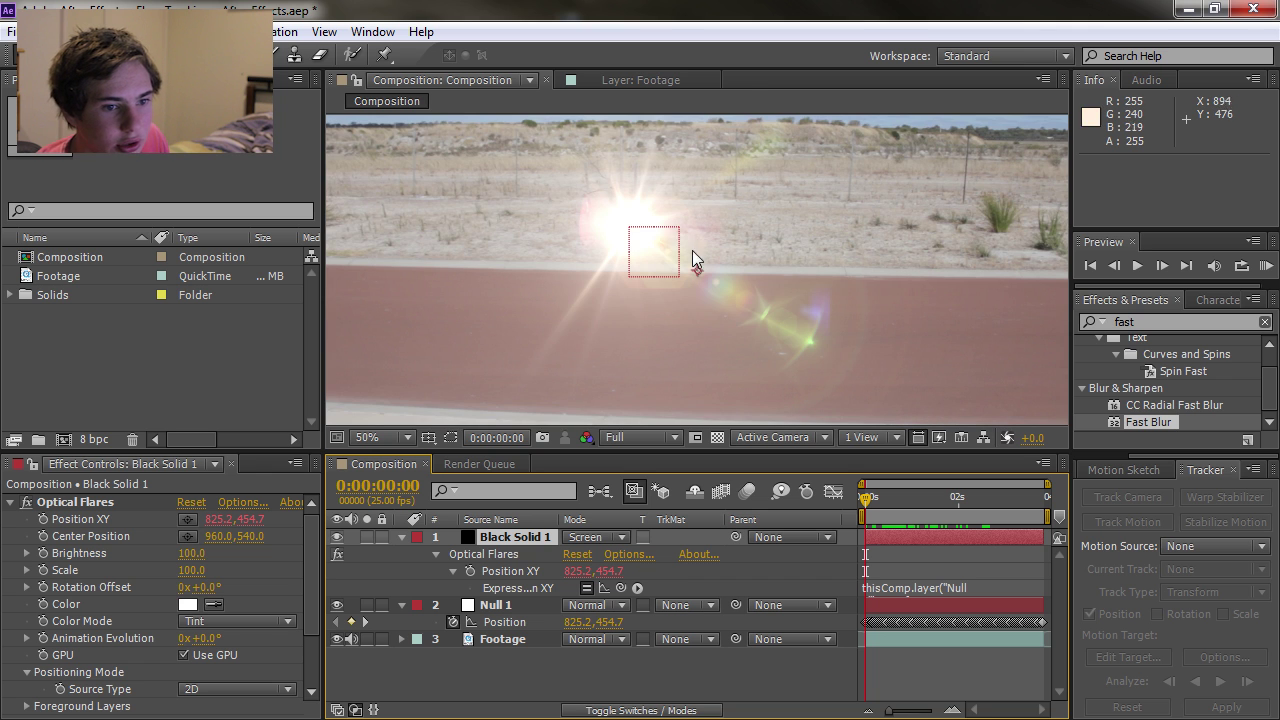
# Step: Preview the clip and re-scrub from the first frame to confirm the flare follows the null
pyautogui.moveTo(866, 497); pyautogui.dragTo(893, 500)
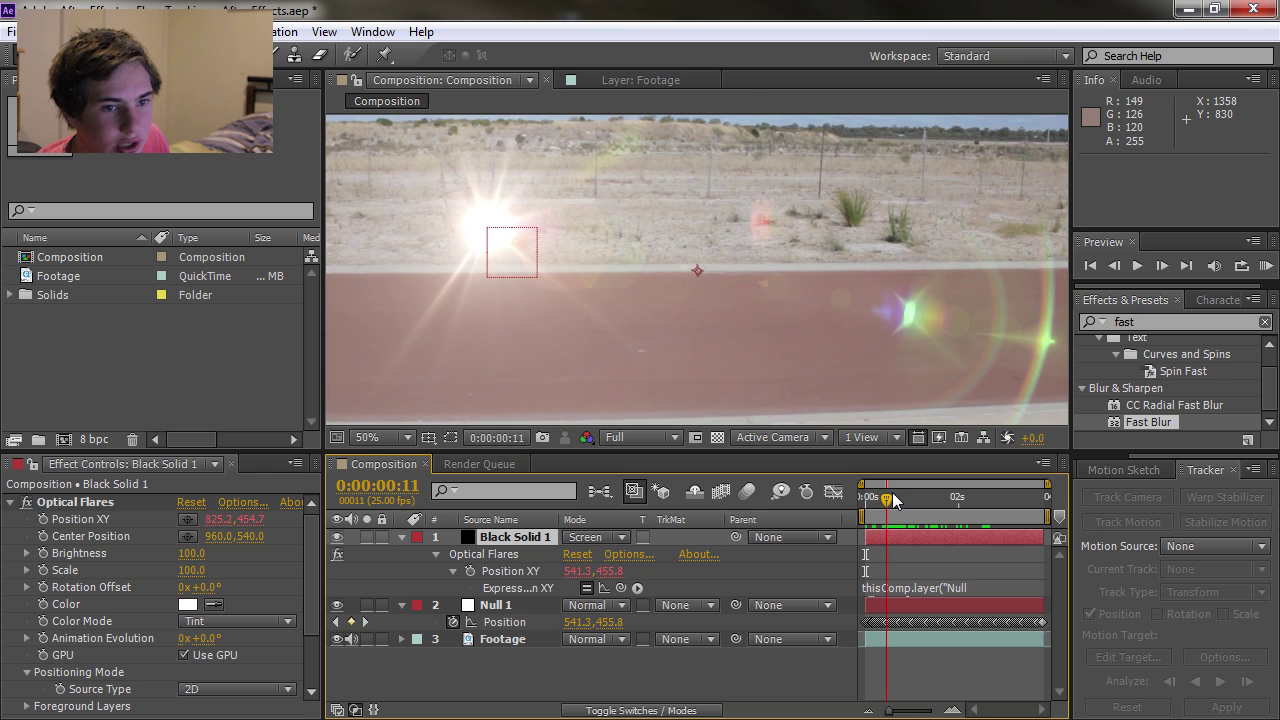
pyautogui.scroll(-1, 1053, 346)
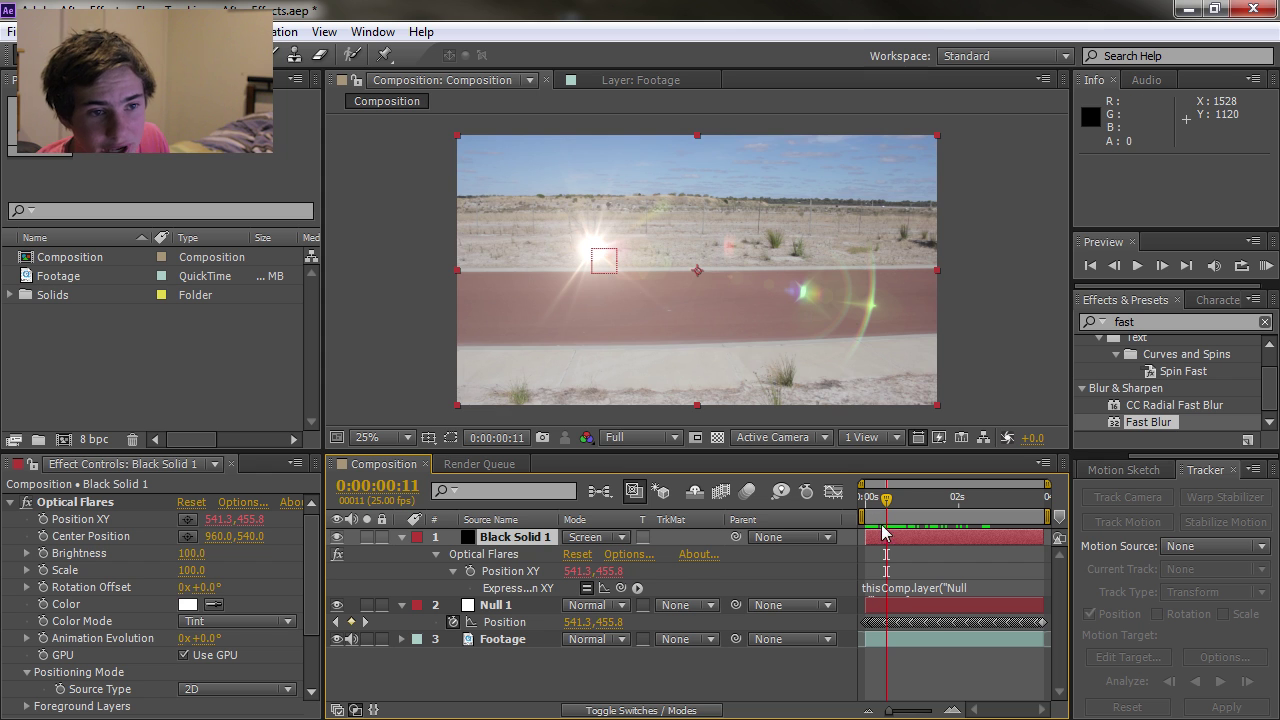
pyautogui.press('space')
pyautogui.click(859, 503)
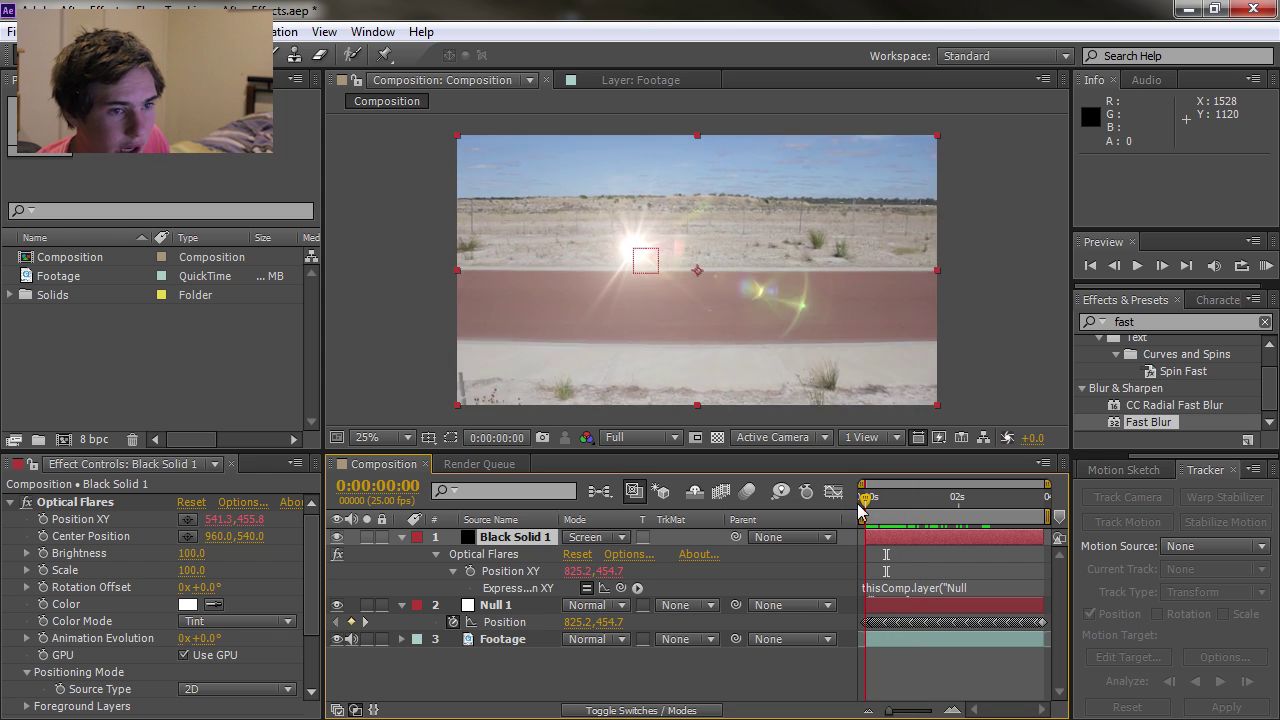
pyautogui.moveTo(861, 508); pyautogui.dragTo(828, 507)
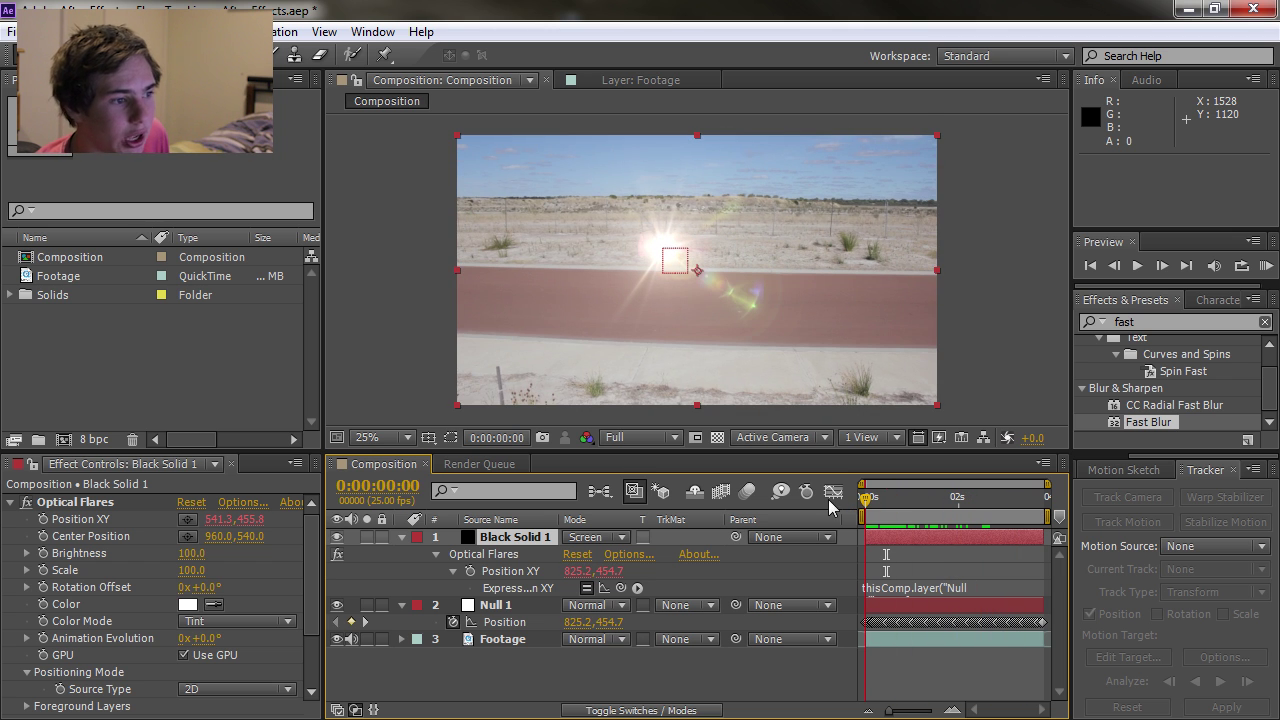
# Step: Delete the Optical Flares effect from Black Solid 1 and clear the effects search
pyautogui.click(106, 503)
pyautogui.press('Delete')
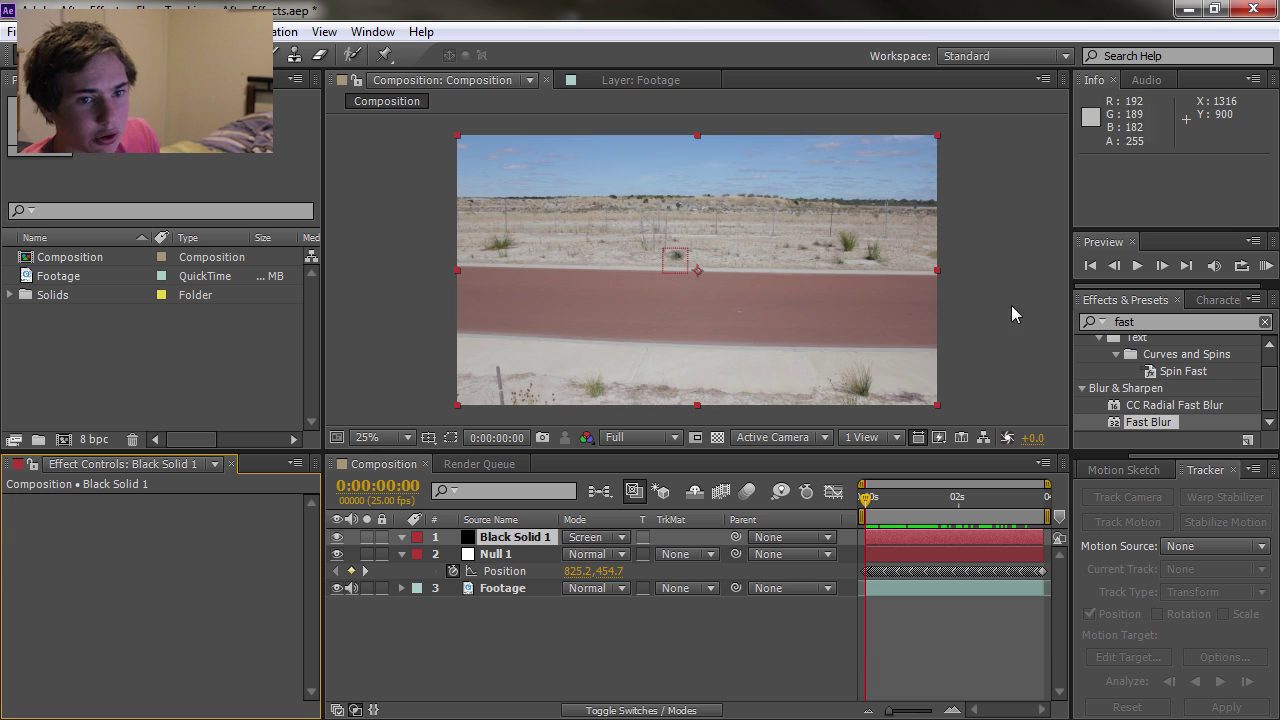
pyautogui.click(1124, 321)
pyautogui.press('BackSpace')
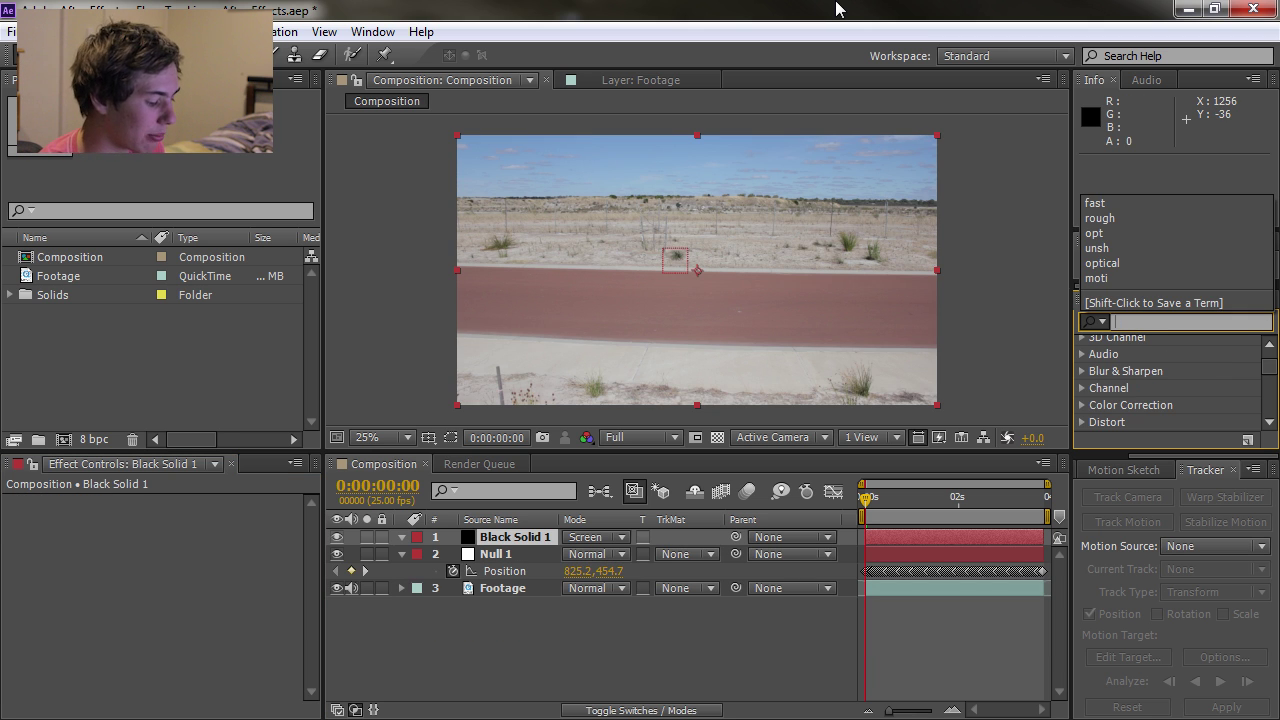
# Step: Search 'flare' and apply Generate > Lens Flare to Black Solid 1
pyautogui.write('falre')
pyautogui.press('BackSpace')
pyautogui.press('BackSpace')
pyautogui.press('BackSpace')
pyautogui.press('BackSpace')
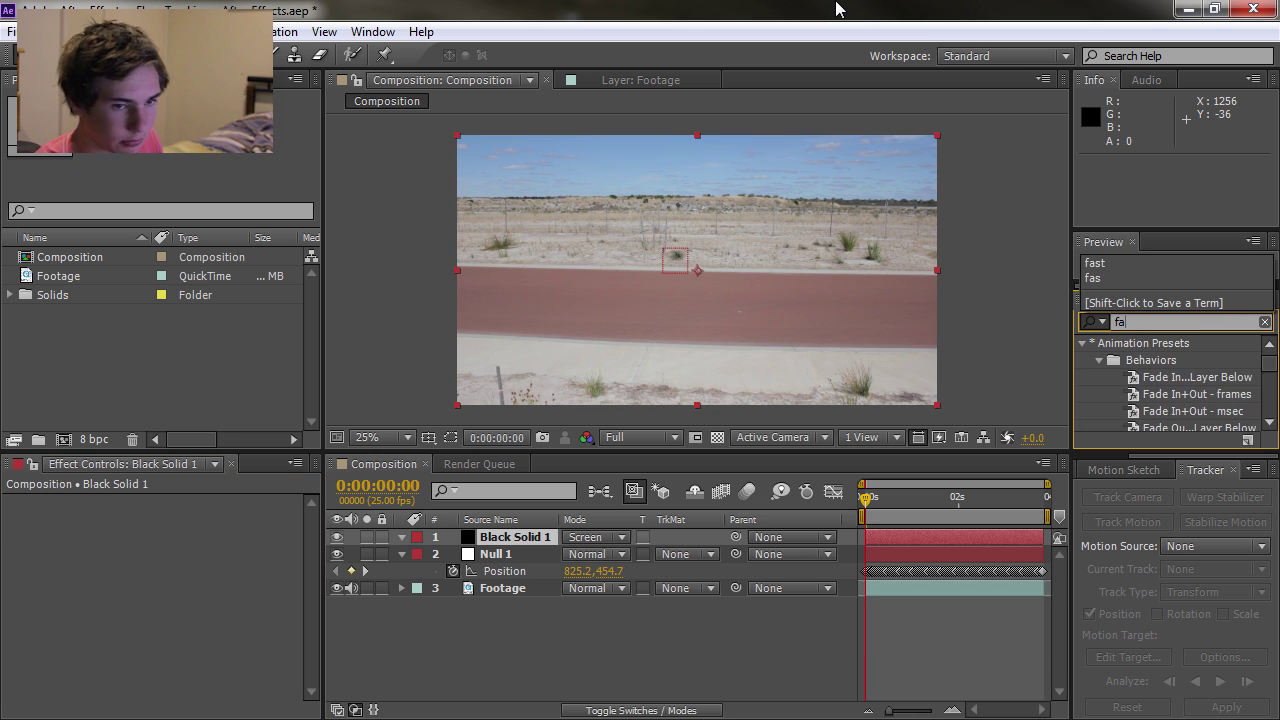
pyautogui.write('lare')
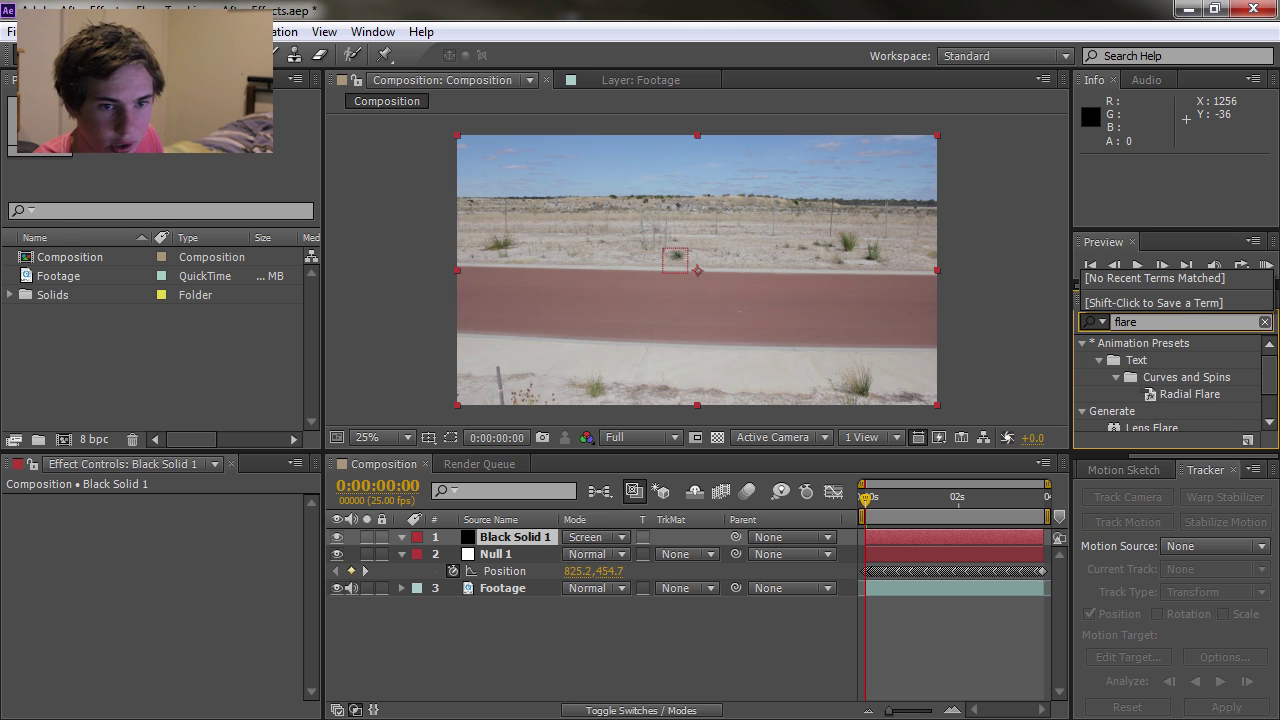
pyautogui.scroll(-1, 1140, 416)
pyautogui.click(1148, 390)
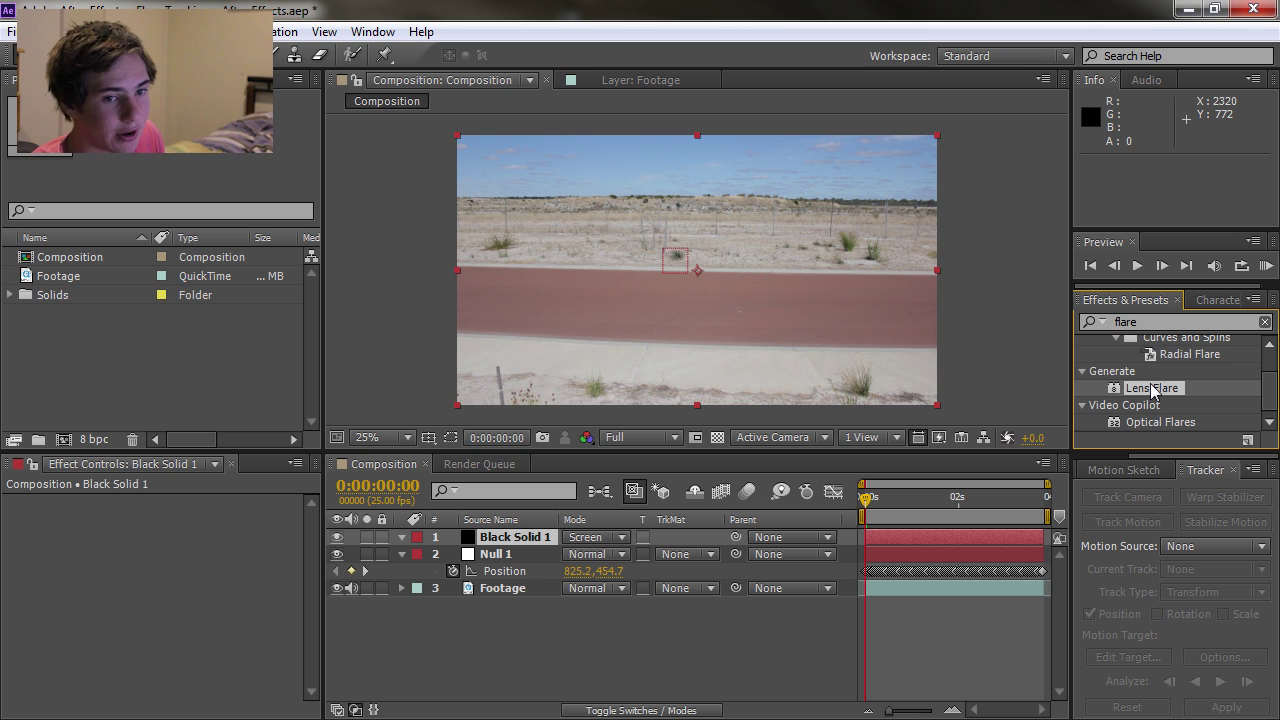
pyautogui.moveTo(1152, 390); pyautogui.dragTo(147, 562)
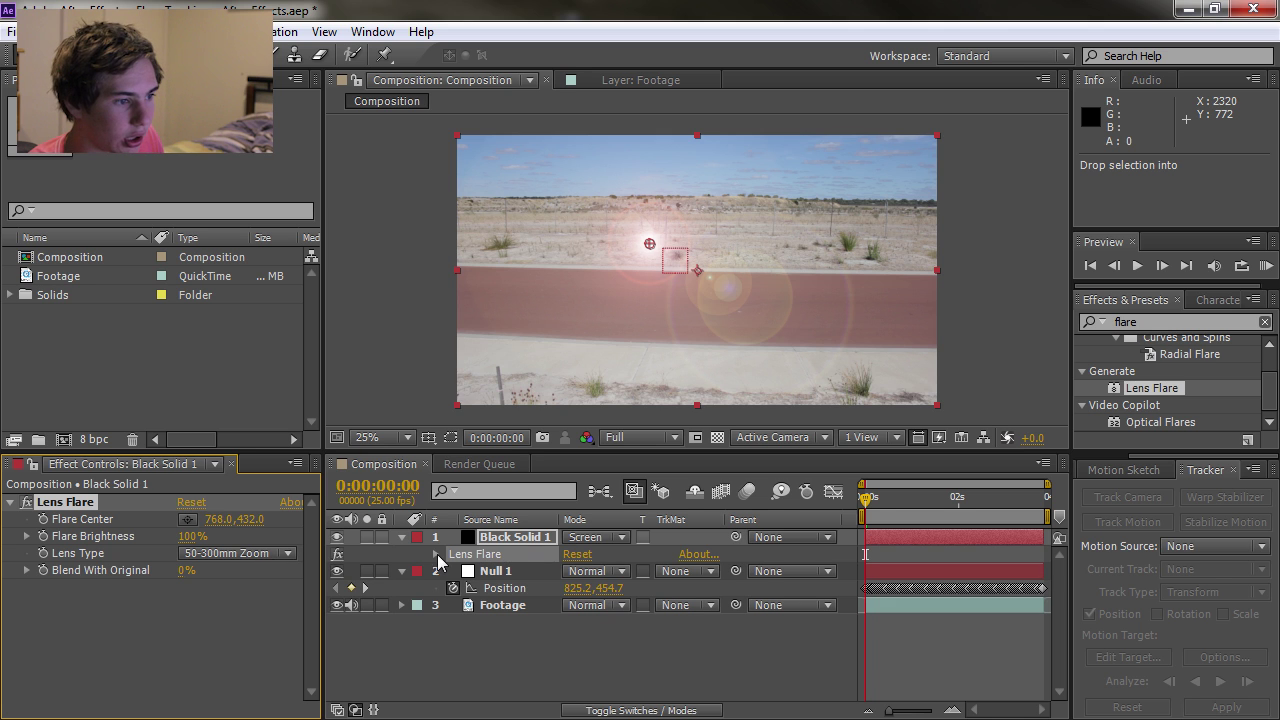
# Step: Link Lens Flare's Flare Center to Null 1's Position with an expression
pyautogui.click(84, 520)
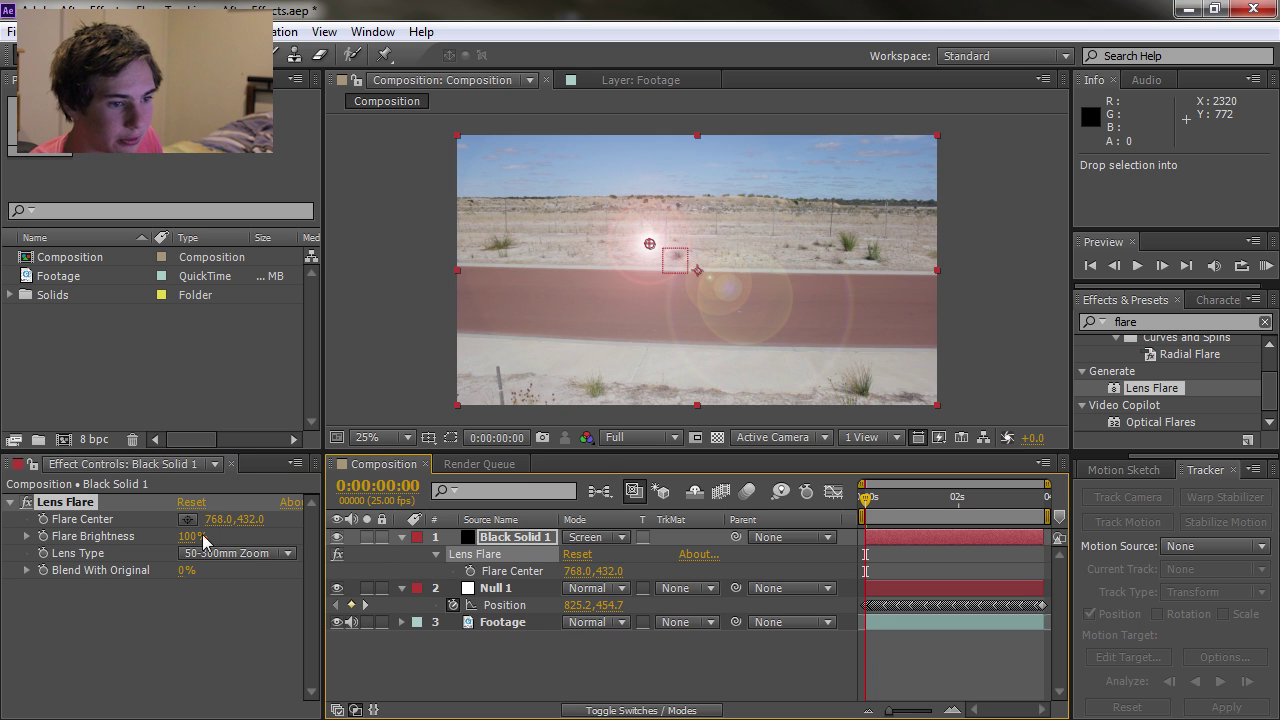
pyautogui.keyDown('alt'); pyautogui.click(470, 571); pyautogui.keyUp('alt')
pyautogui.moveTo(620, 588); pyautogui.dragTo(505, 622)
pyautogui.click(561, 666)
pyautogui.moveTo(881, 501)
pyautogui.mouseDown()
pyautogui.moveTo(926, 511)
pyautogui.moveTo(872, 518)
pyautogui.mouseUp()
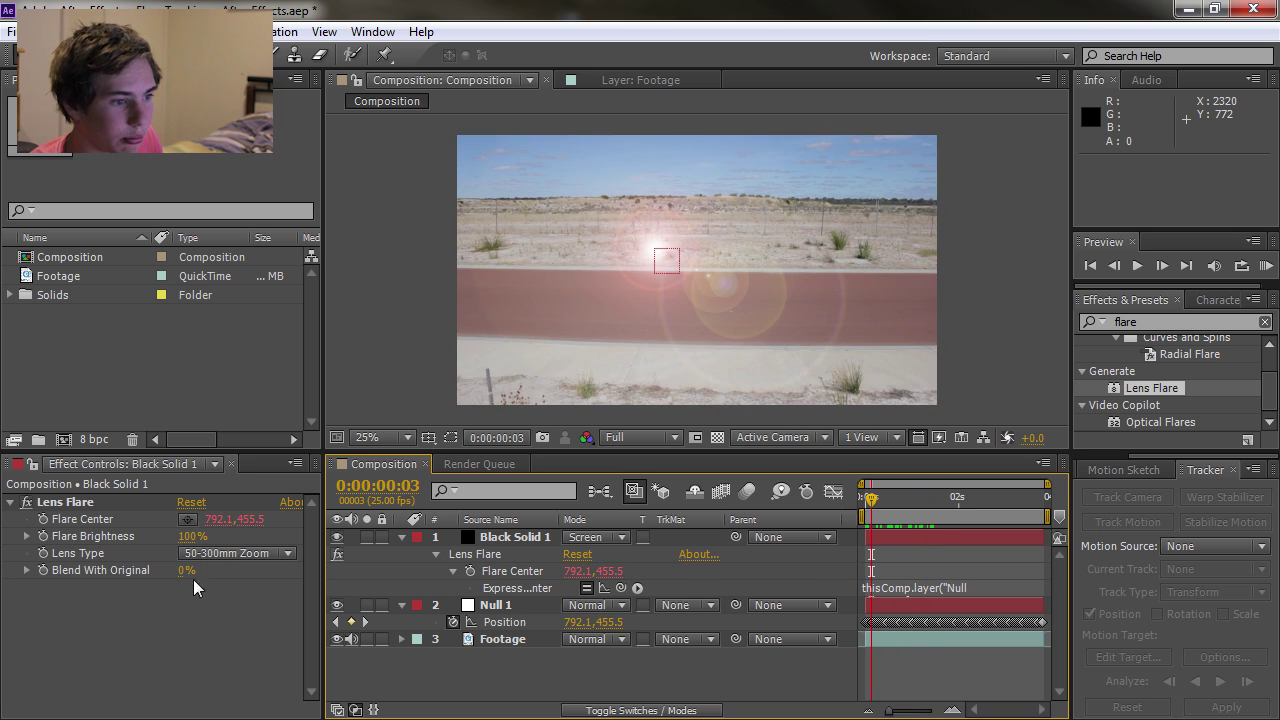
# Step: Try the 35mm Prime and 105mm Prime lens types and check the tracking
pyautogui.click(212, 555)
pyautogui.click(243, 596)
pyautogui.click(242, 556)
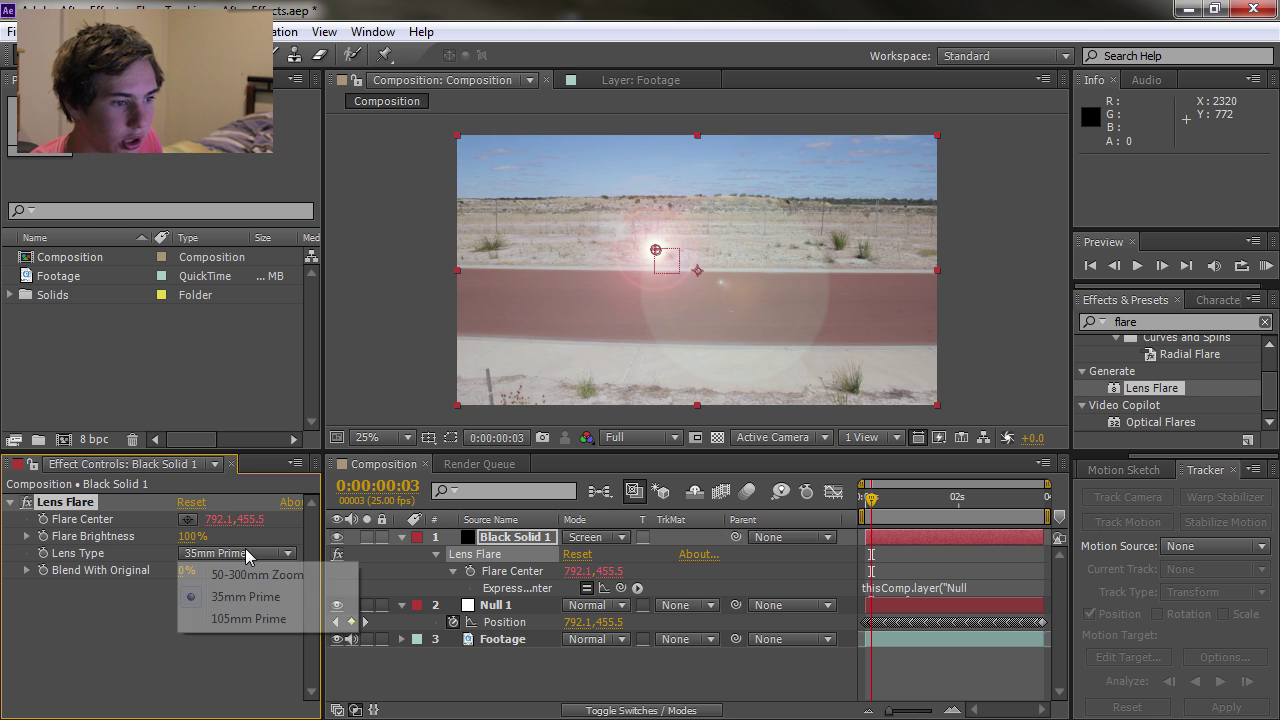
pyautogui.click(243, 618)
pyautogui.moveTo(890, 500); pyautogui.dragTo(936, 498)
# Step: Hide Null 1, review the flare, and raise Flare Brightness to 134%
pyautogui.click(333, 672)
pyautogui.click(337, 605)
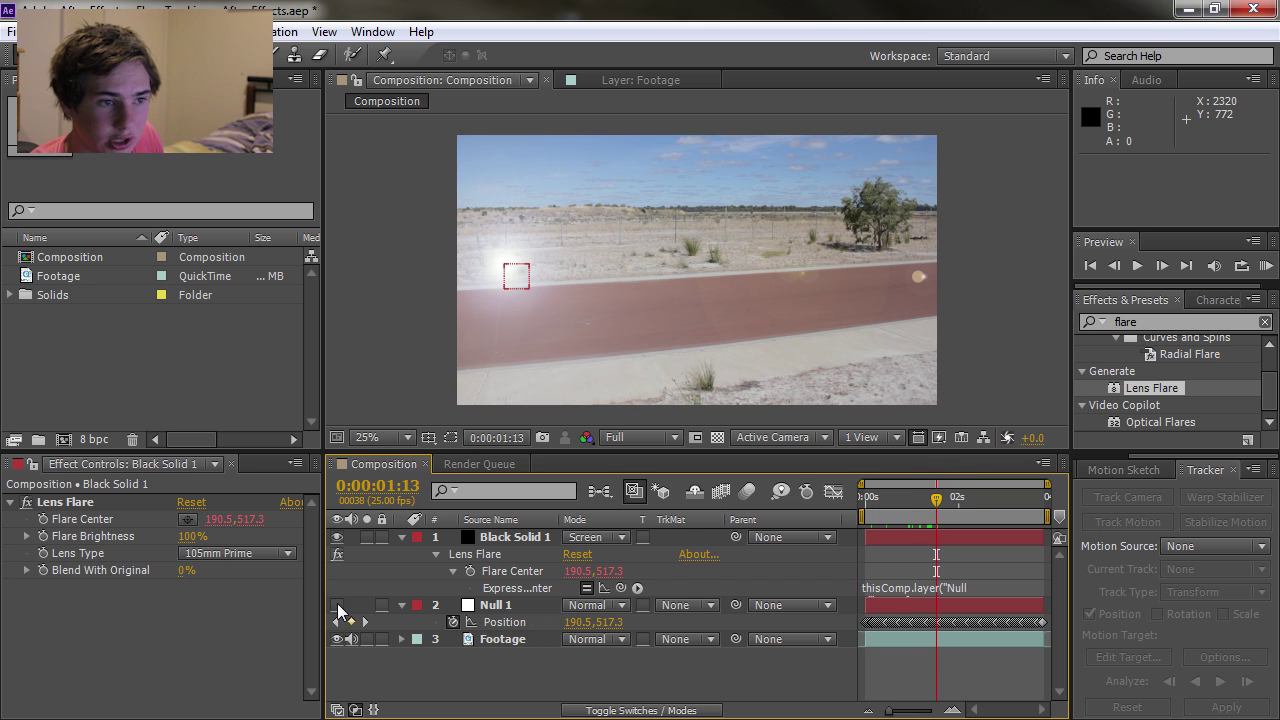
pyautogui.click(912, 500)
pyautogui.moveTo(912, 510); pyautogui.dragTo(877, 509)
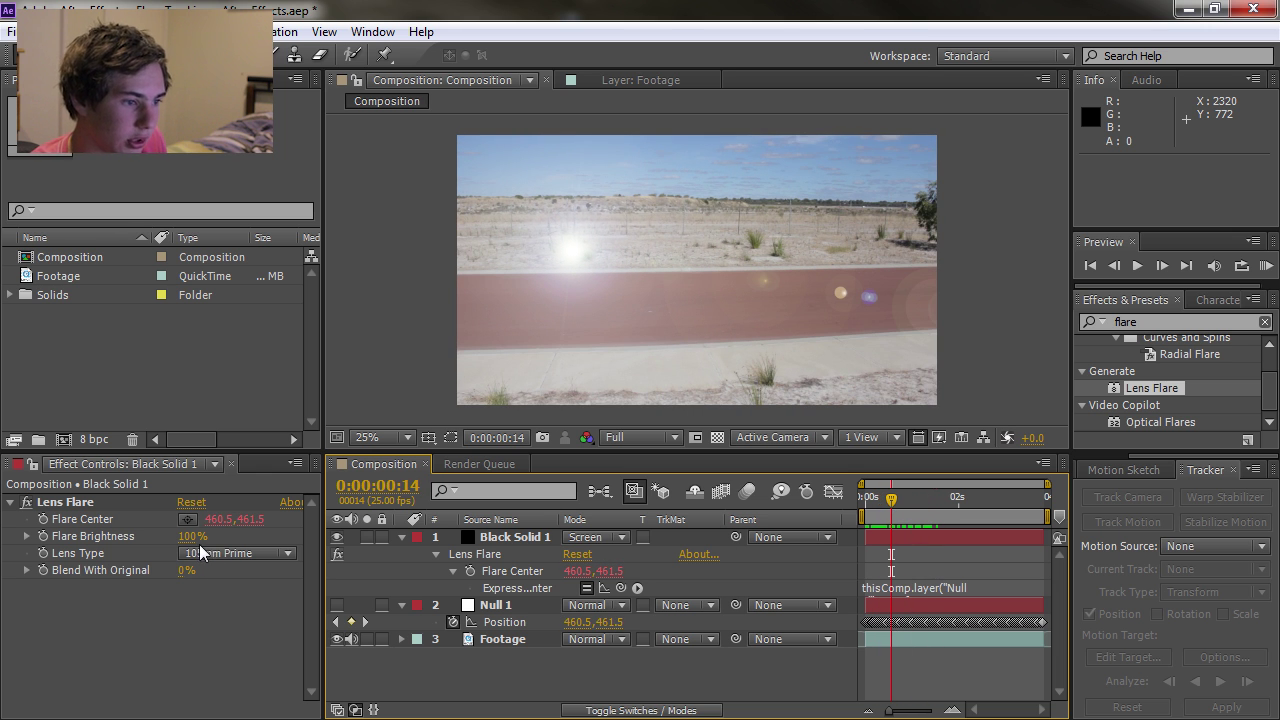
pyautogui.moveTo(202, 536)
pyautogui.mouseDown()
pyautogui.moveTo(240, 536)
pyautogui.moveTo(214, 536)
pyautogui.mouseUp()
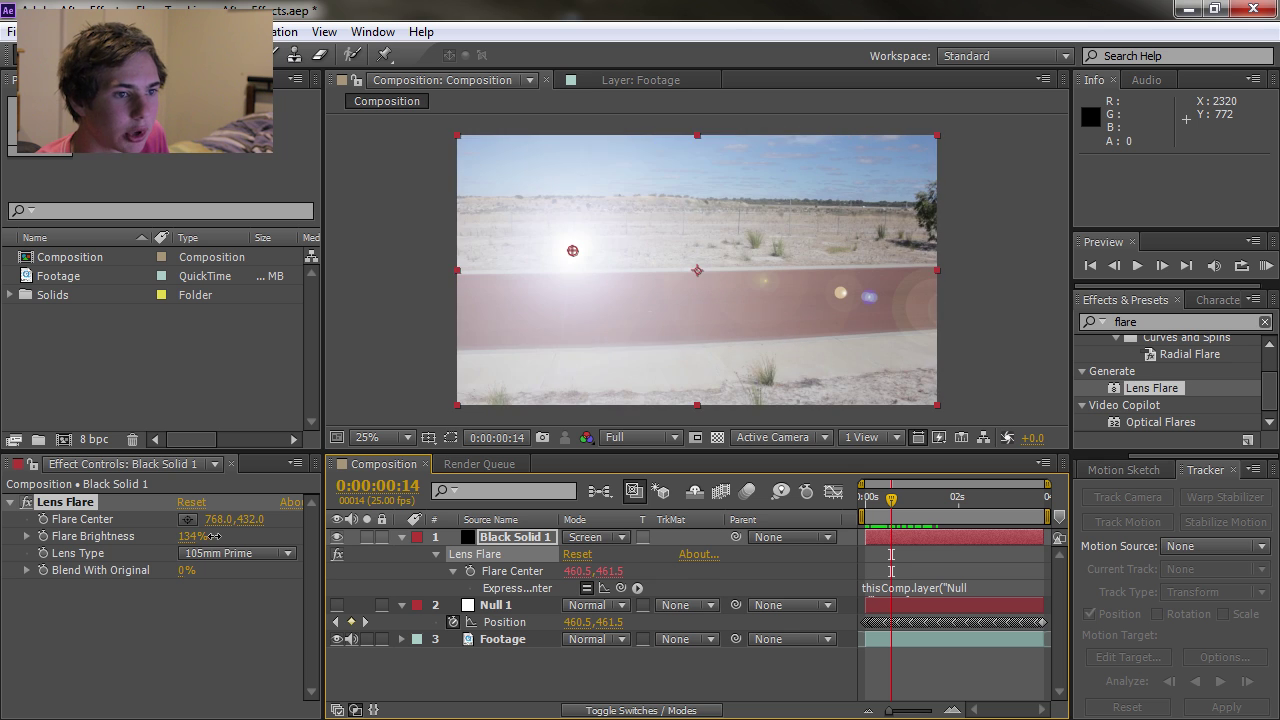
pyautogui.click(305, 555)
pyautogui.click(278, 555)
# Step: Set the lens back to 35mm Prime, review it, then delete Black Solid 1
pyautogui.click(278, 601)
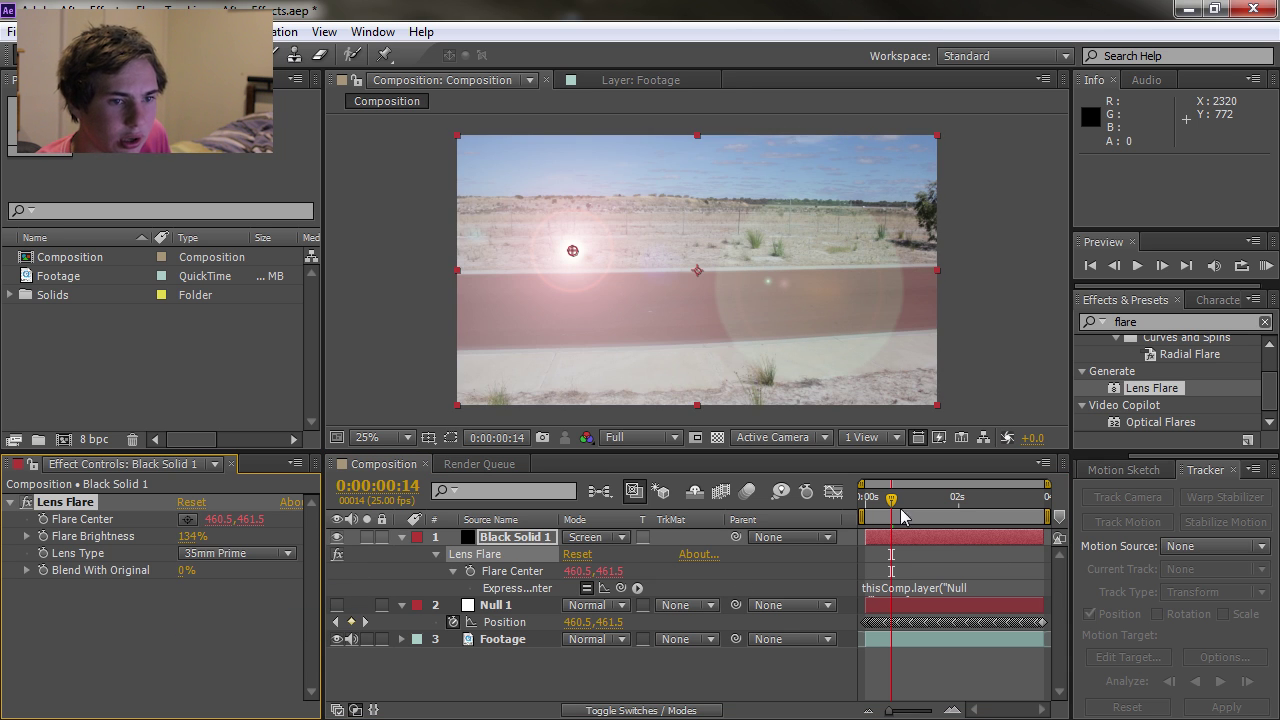
pyautogui.moveTo(903, 505); pyautogui.dragTo(829, 491)
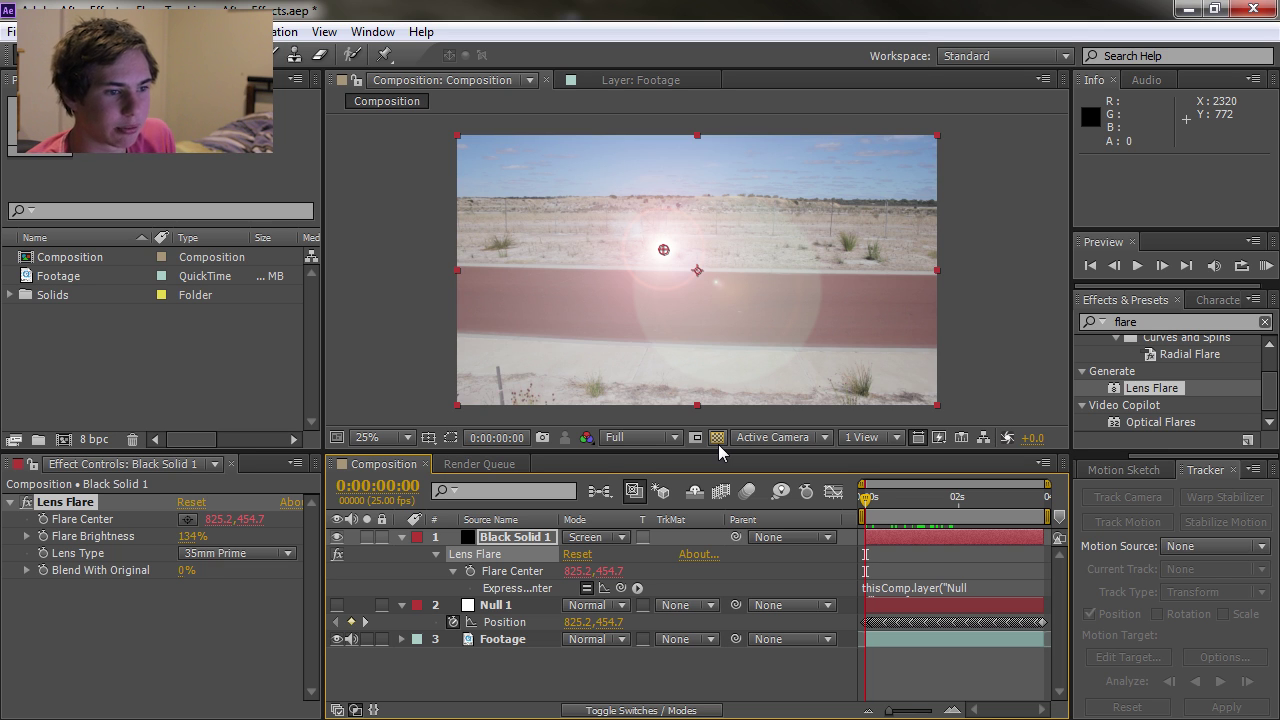
pyautogui.click(531, 542)
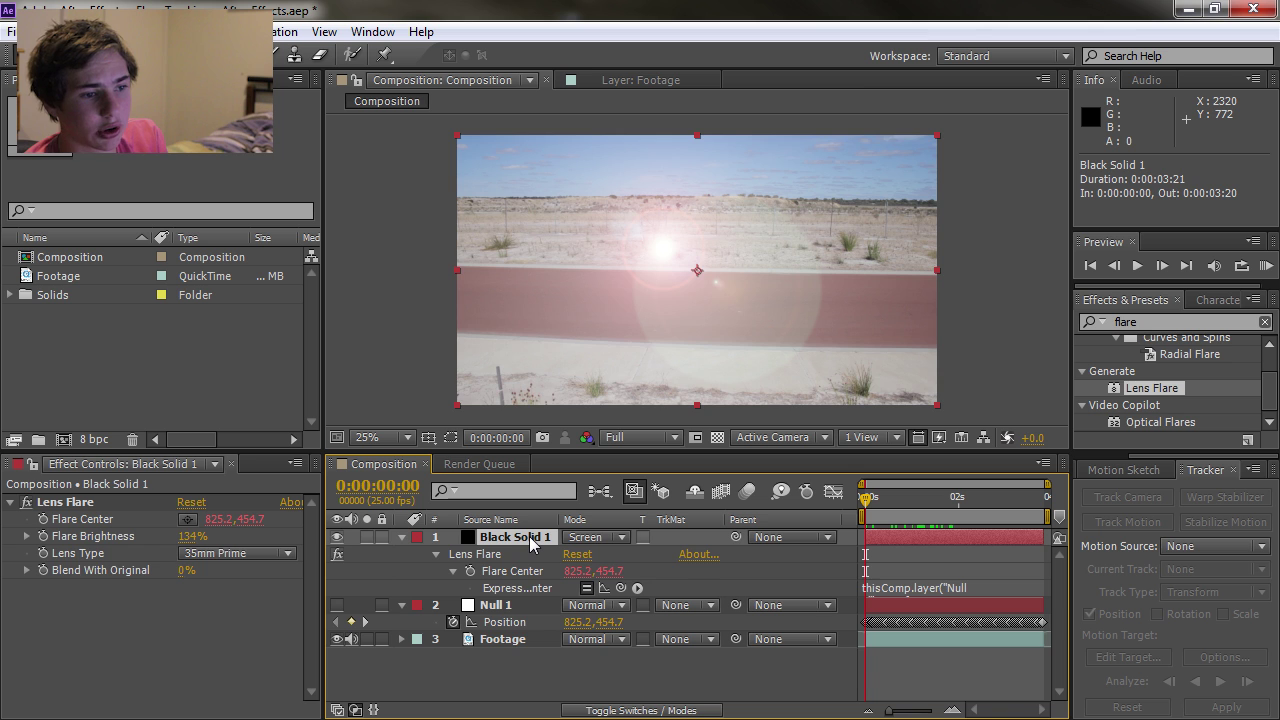
pyautogui.press('Delete')
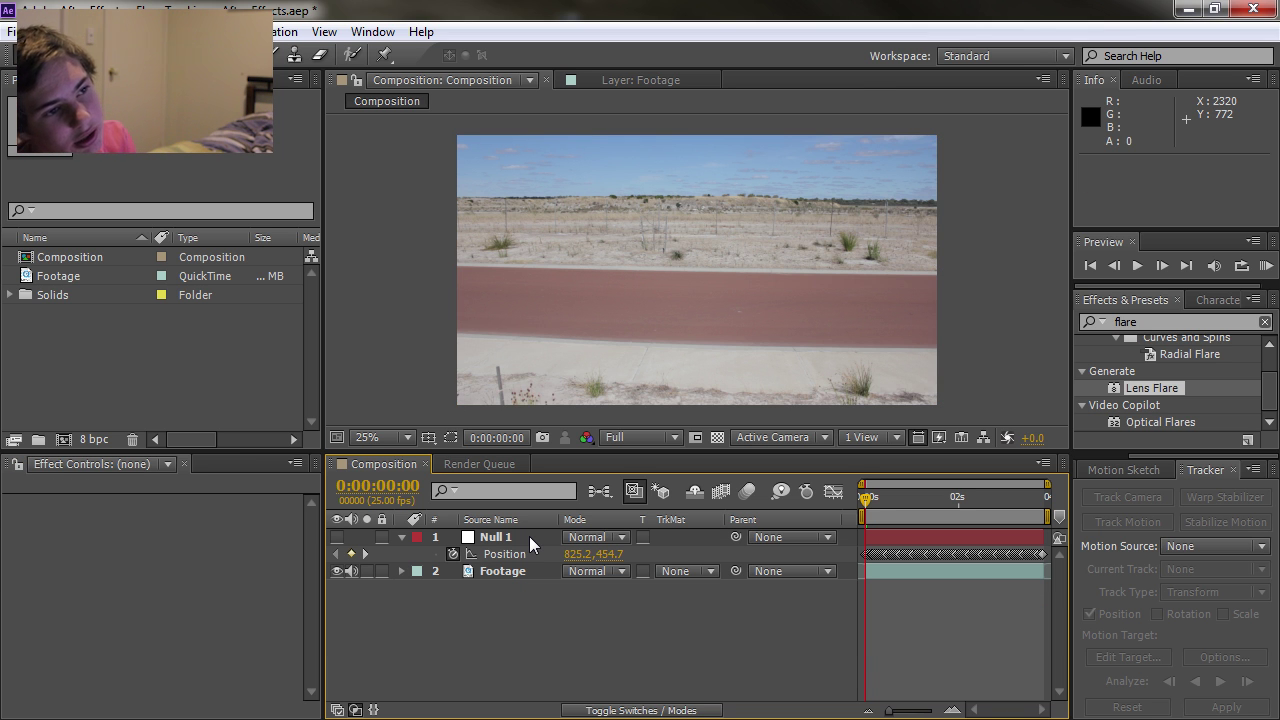